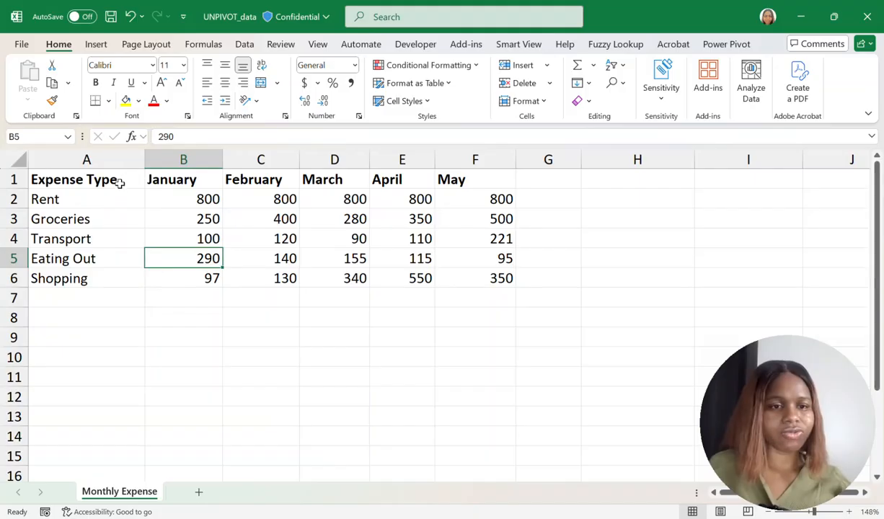
Examine the expense types, the January to May headers and the monthly amounts in the expense data
left_click_drag(118, 180, 93, 278)
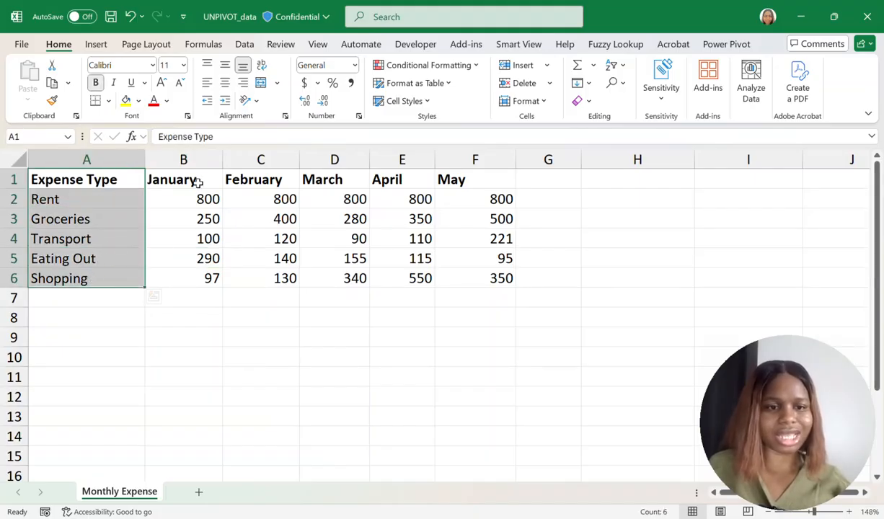
left_click_drag(176, 179, 480, 184)
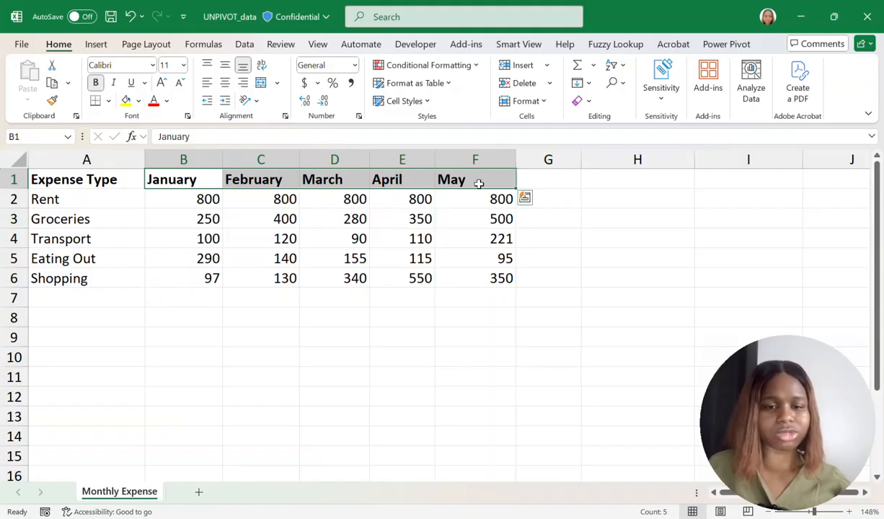
left_click(186, 242)
left_click(268, 252)
left_click(386, 237)
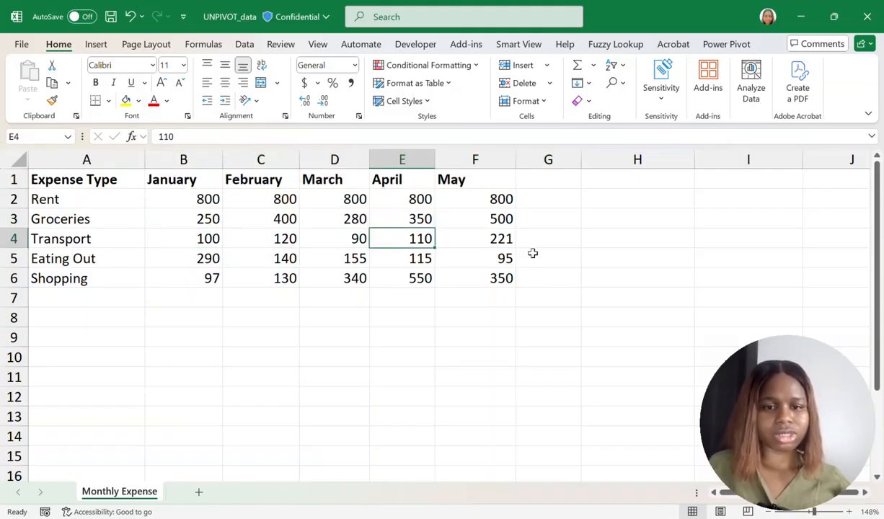
left_click(459, 231)
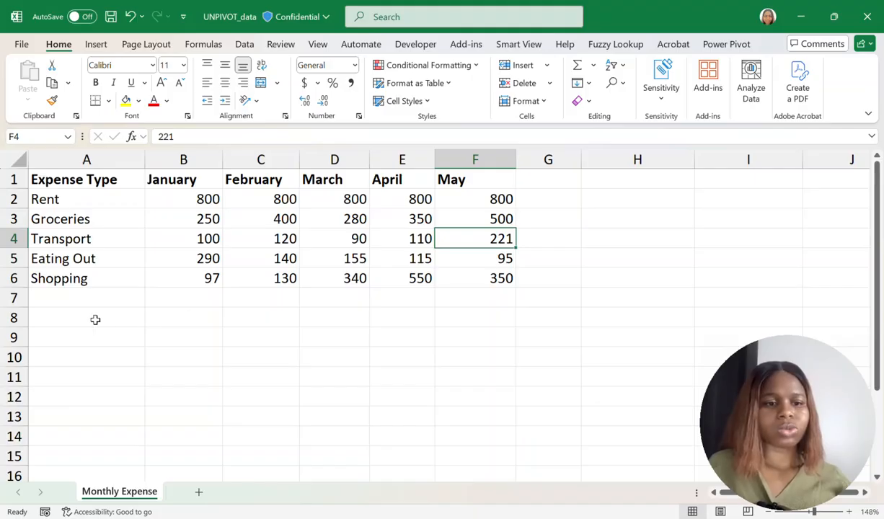
left_click(71, 179)
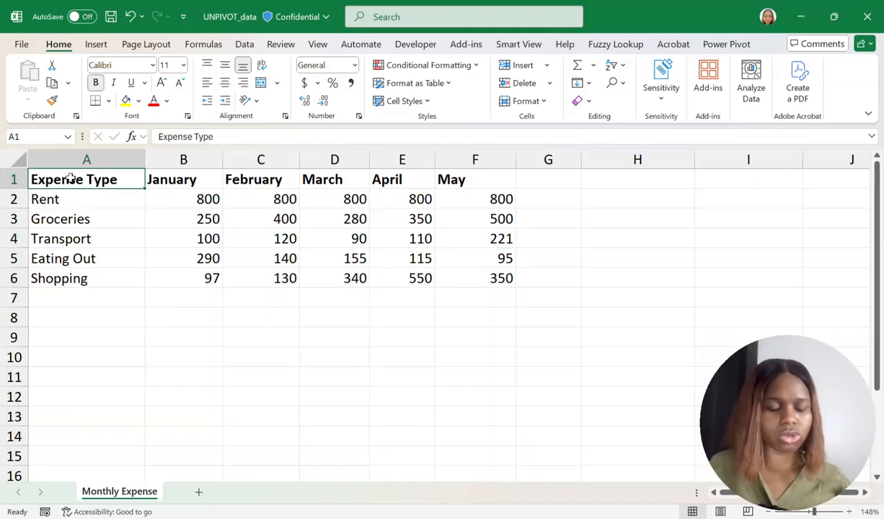
left_click_drag(174, 179, 501, 185)
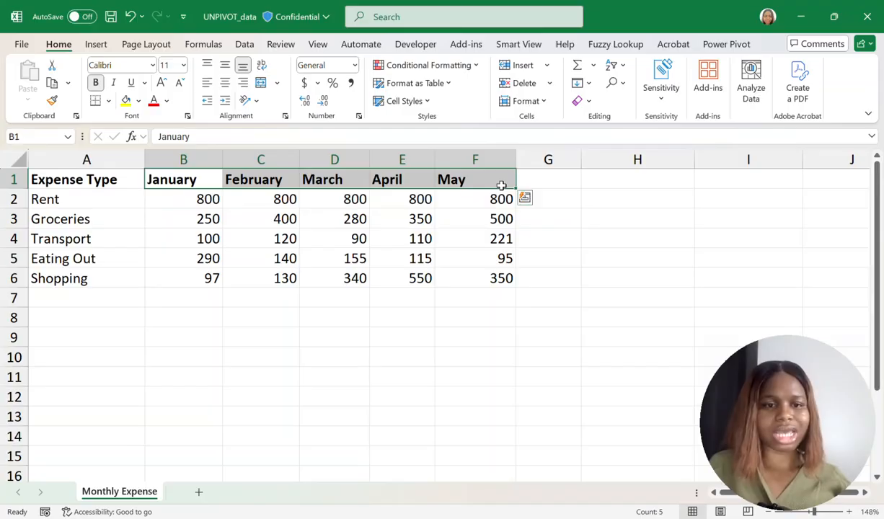
left_click_drag(186, 197, 481, 278)
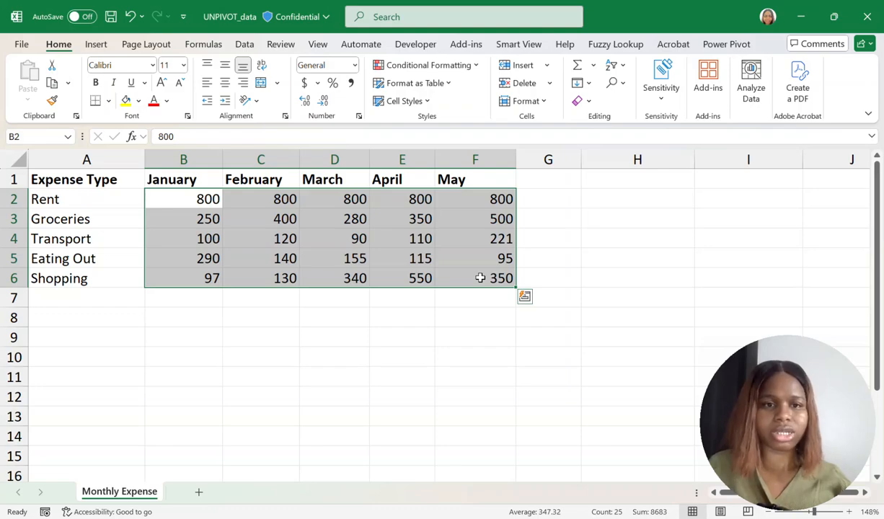
left_click(78, 317)
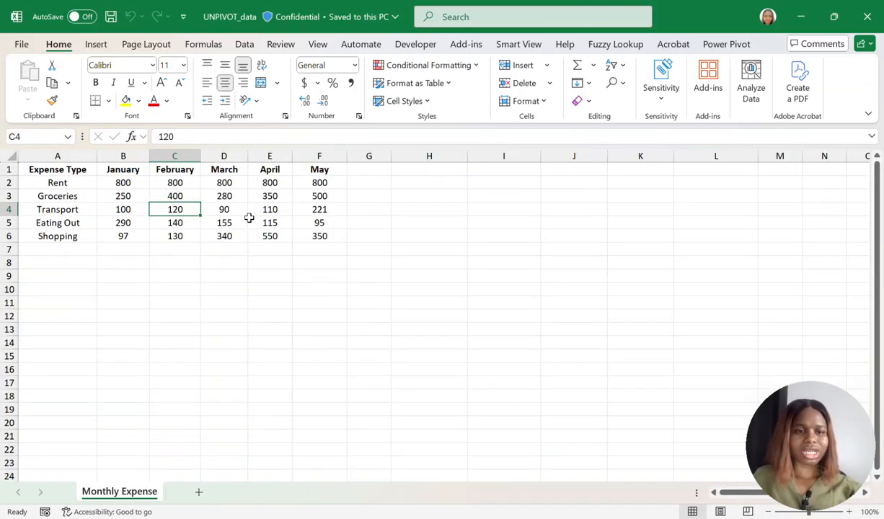
Convert the expense data in A1:F6 into a table with headers
left_click(177, 195)
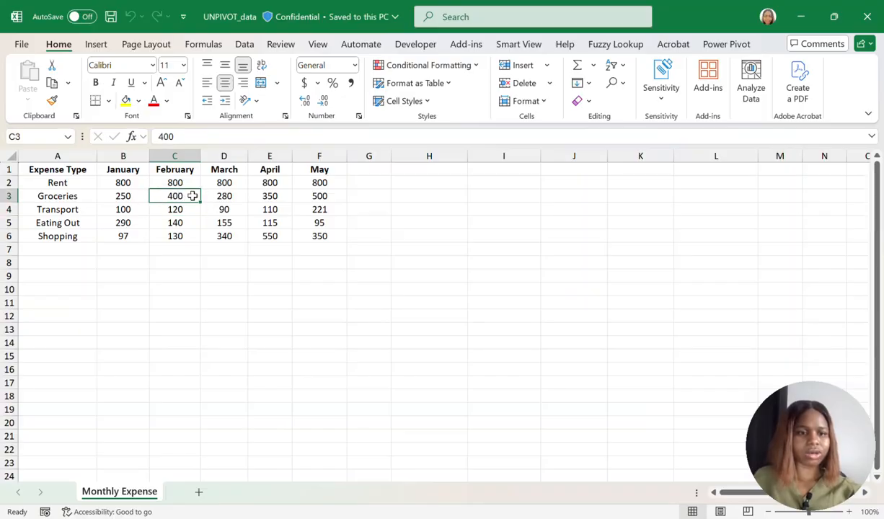
left_click(94, 45)
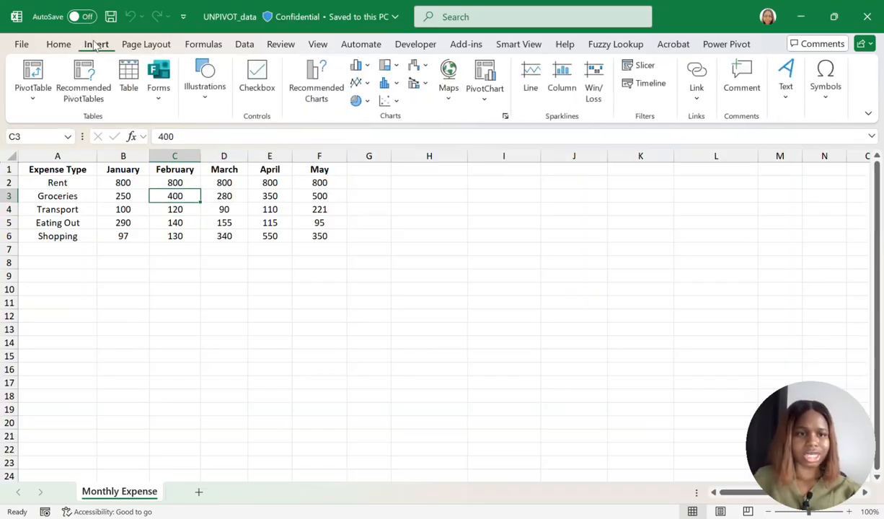
left_click(128, 79)
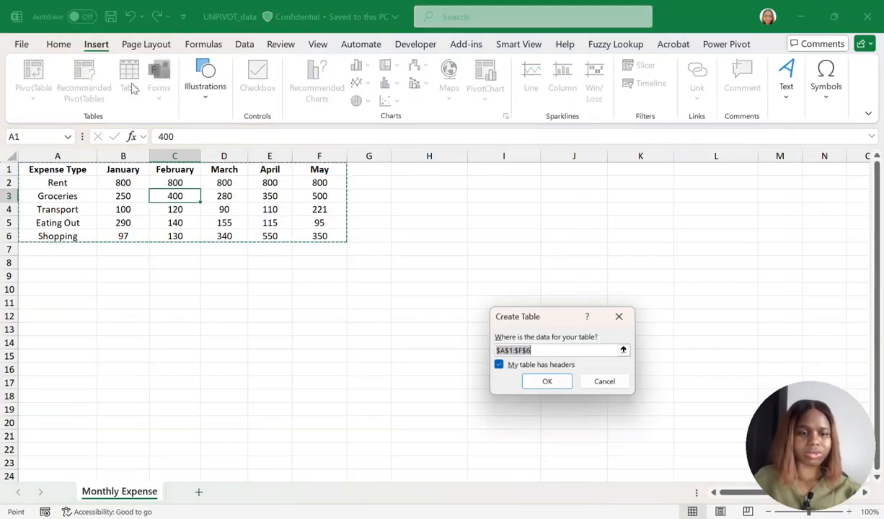
left_click(556, 385)
Name the new table Expenses
left_click(41, 82)
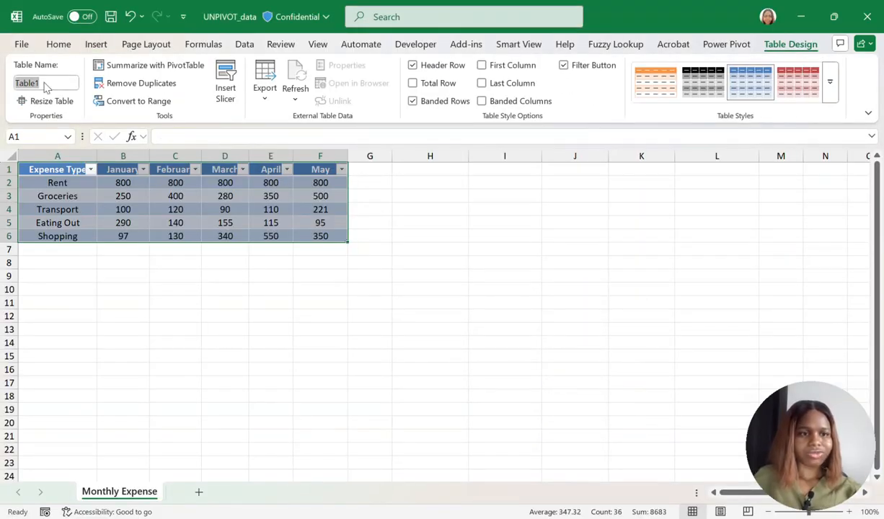
type("Expe")
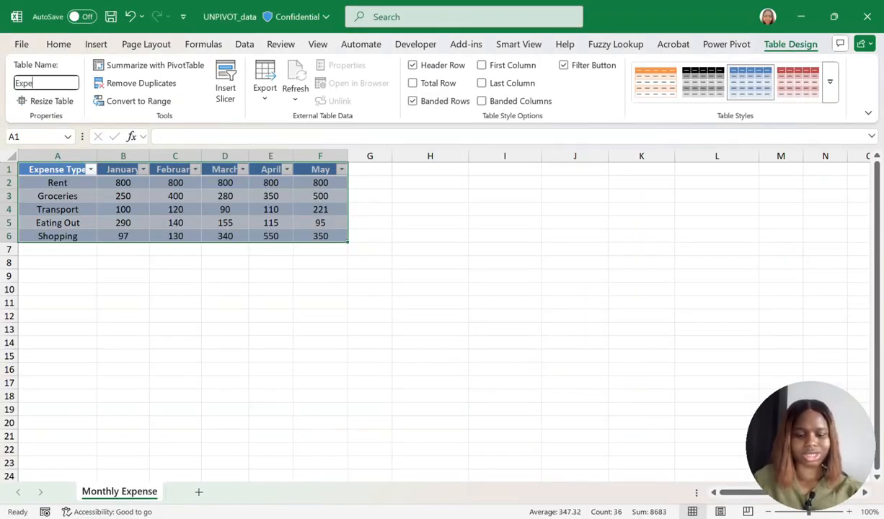
type("nses")
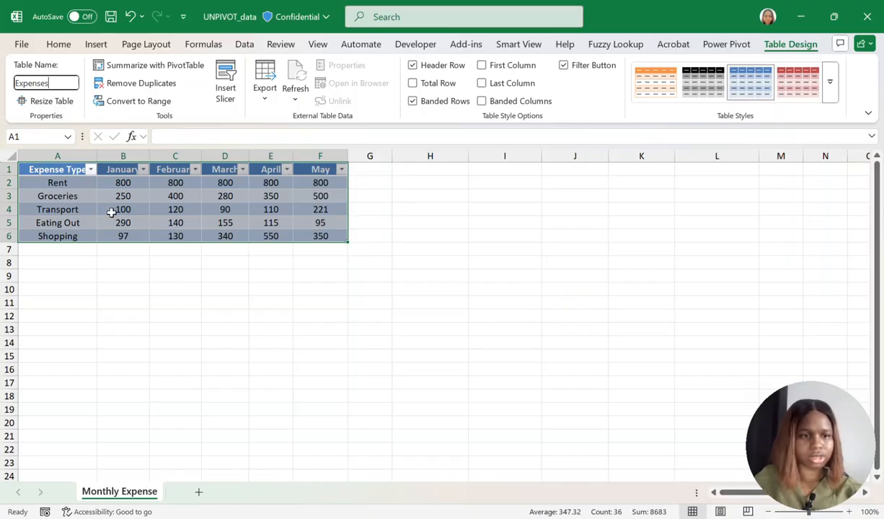
left_click(113, 210)
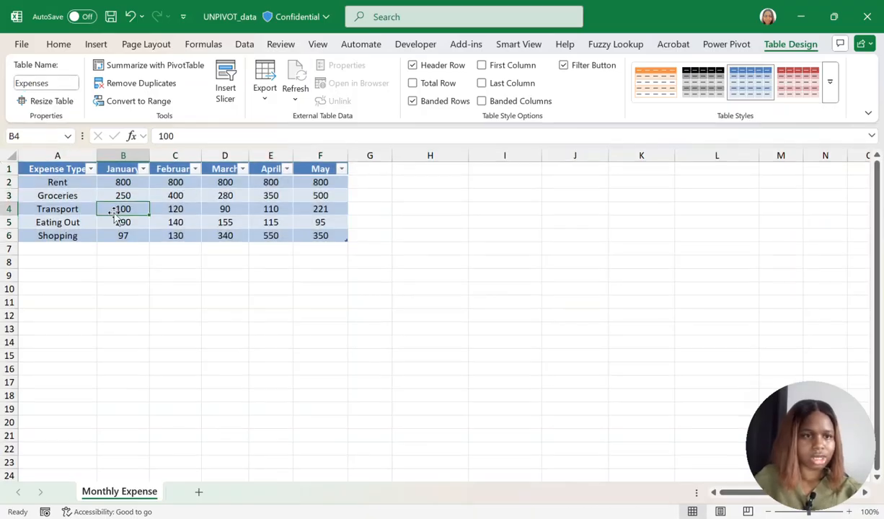
Load the Expenses table into the Power Query Editor as a query from a table or range
left_click(191, 193)
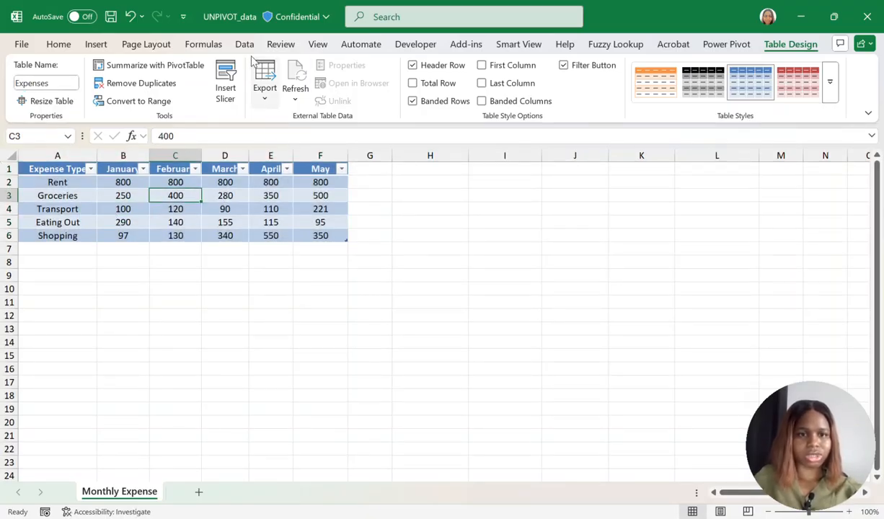
left_click(249, 44)
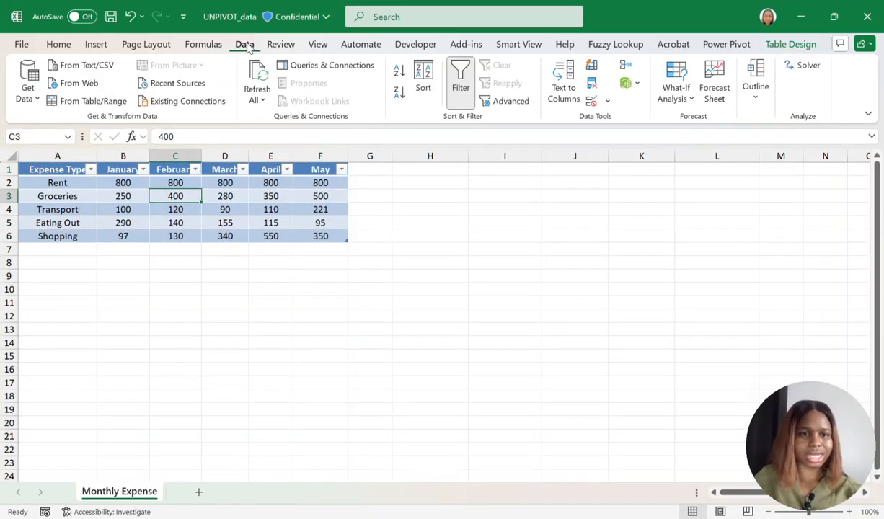
left_click(79, 102)
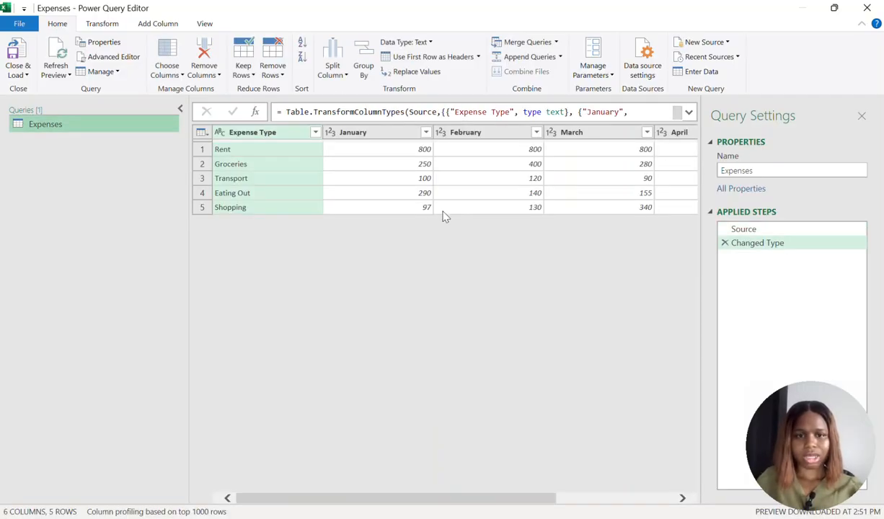
Select the January through May columns in the Expenses query
scroll(514, 201, "right", 2)
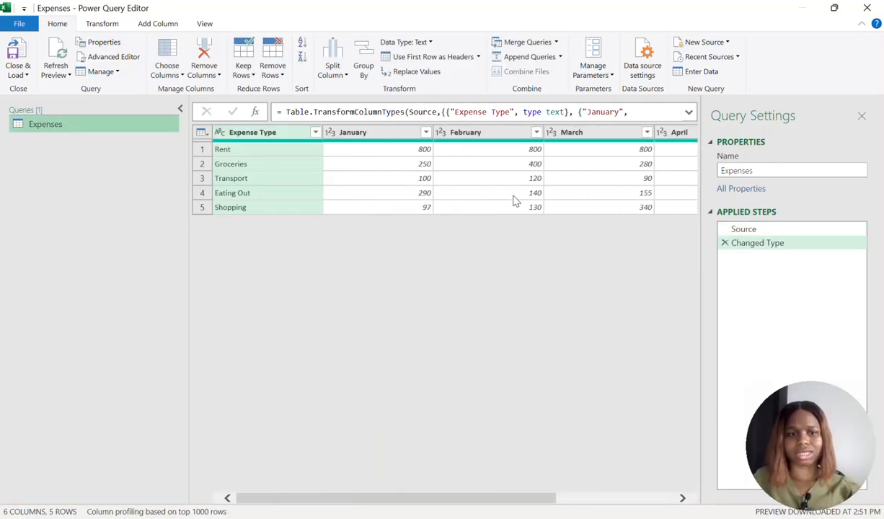
left_click(258, 139)
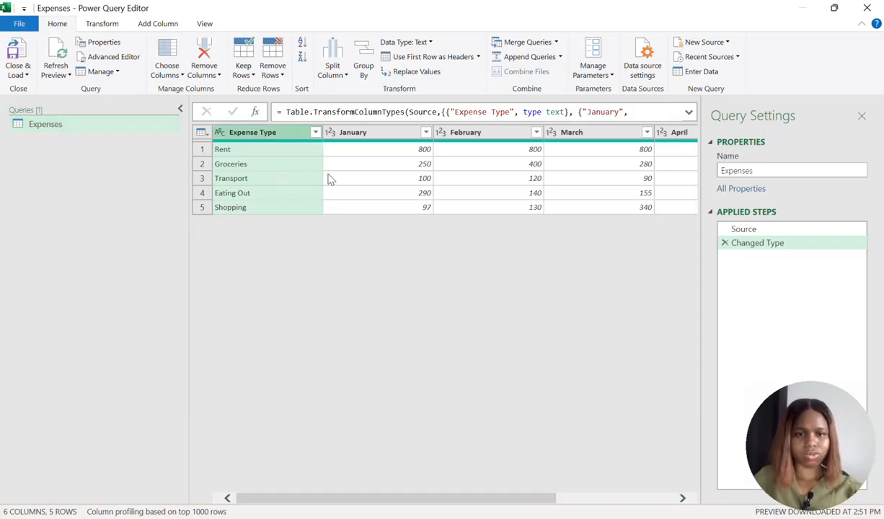
left_click(359, 131)
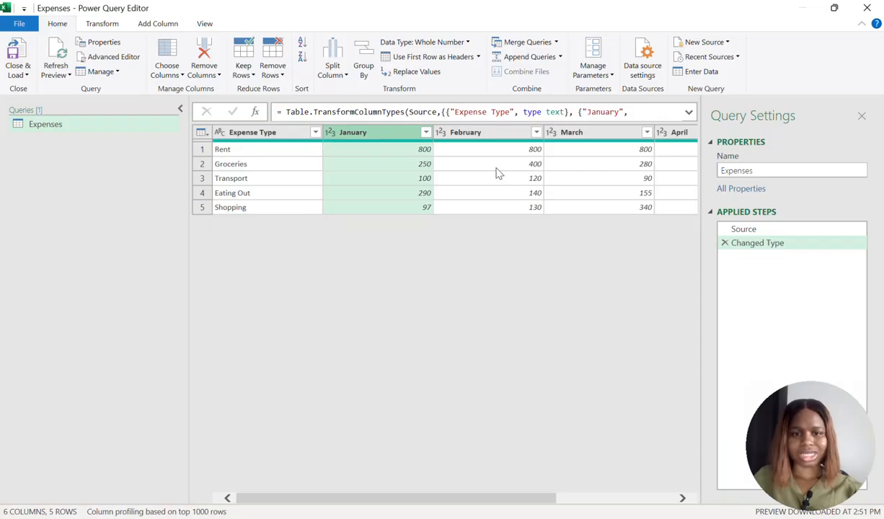
scroll(557, 177, "right", 3)
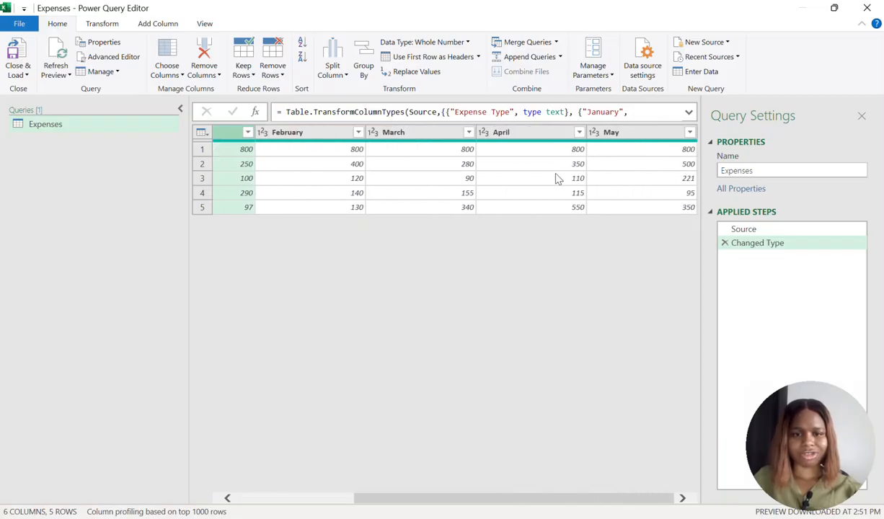
left_click(622, 134, "shift")
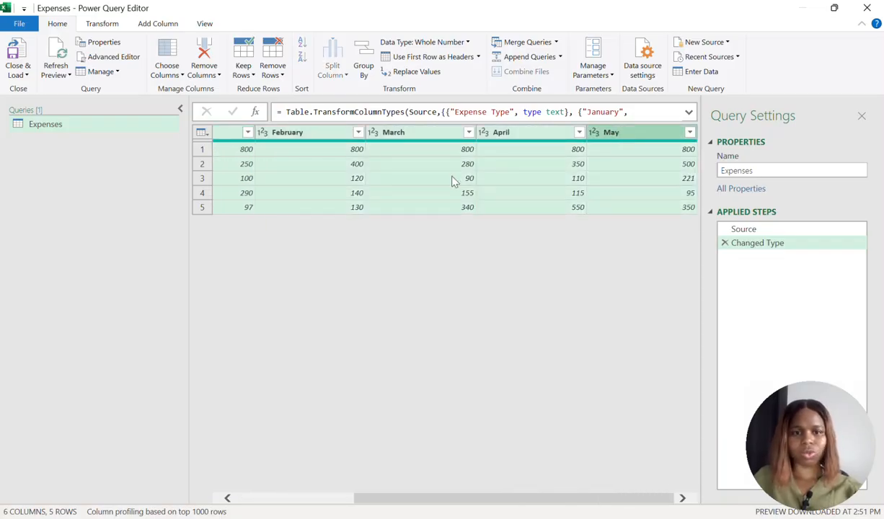
Examine the selected month columns from January to May beside the unselected Expense Type column
scroll(454, 182, "left", 3)
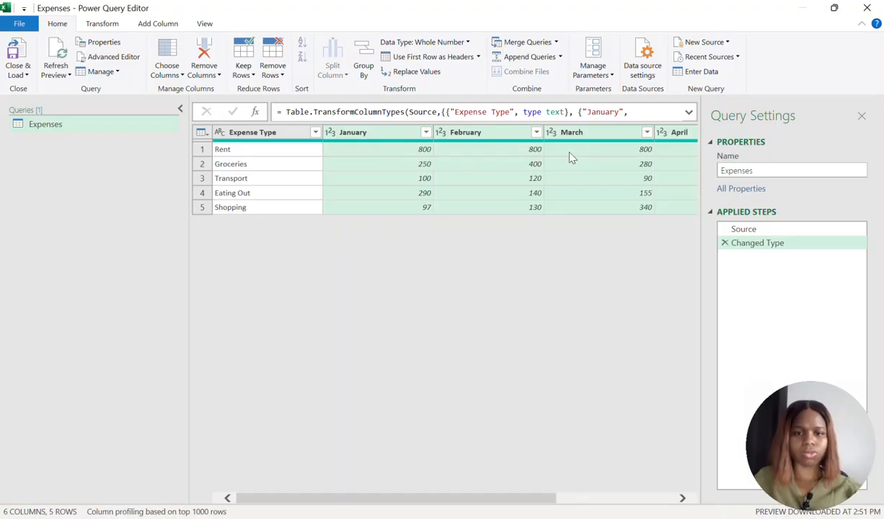
scroll(453, 183, "right", 3)
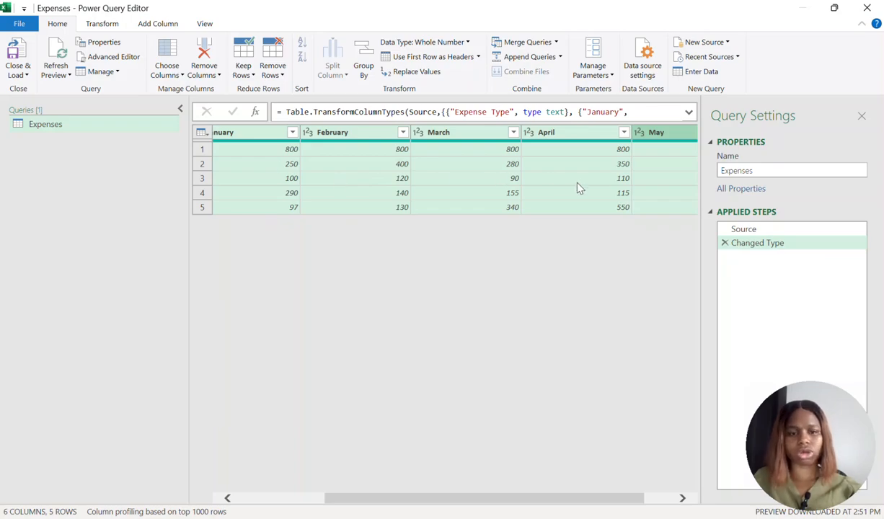
scroll(577, 187, "left", 3)
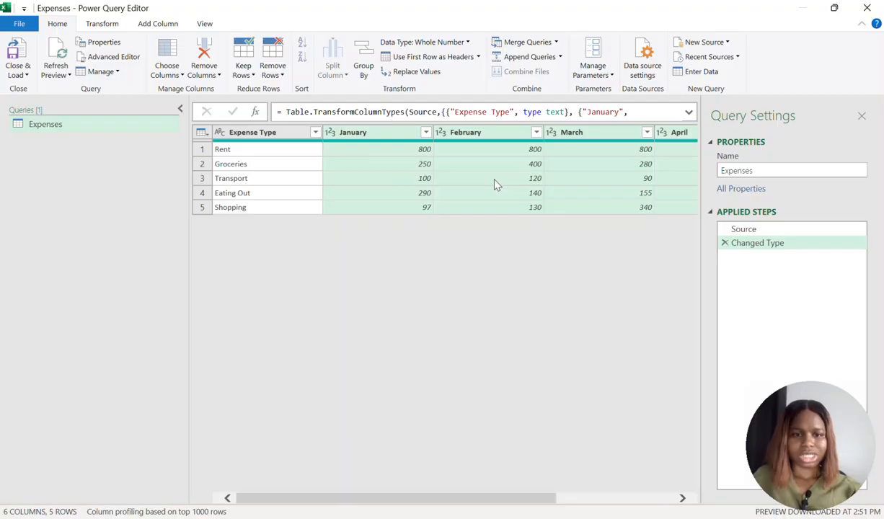
scroll(495, 184, "right", 3)
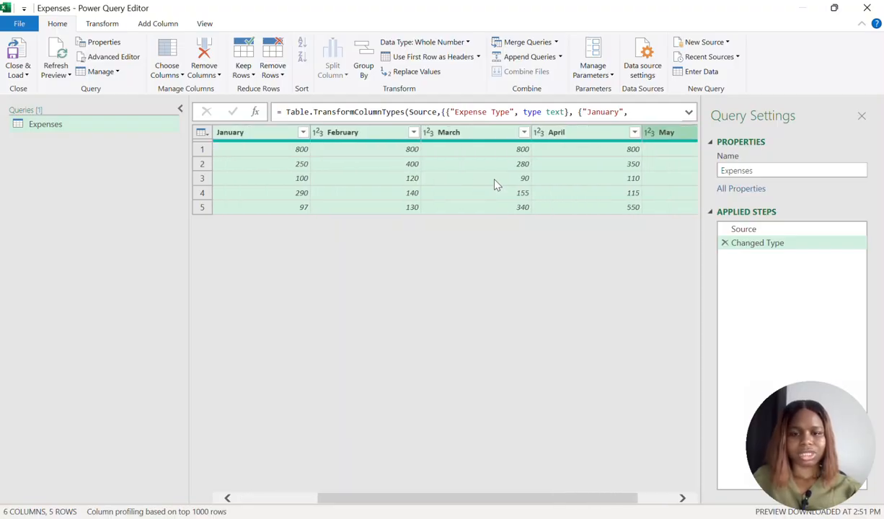
scroll(534, 197, "right", 2)
scroll(534, 196, "left", 4)
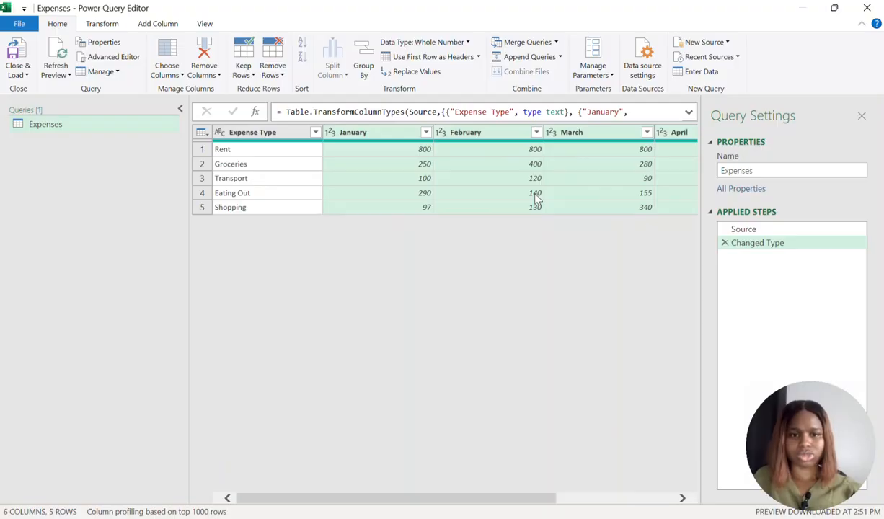
scroll(535, 198, "right", 4)
scroll(536, 199, "left", 4)
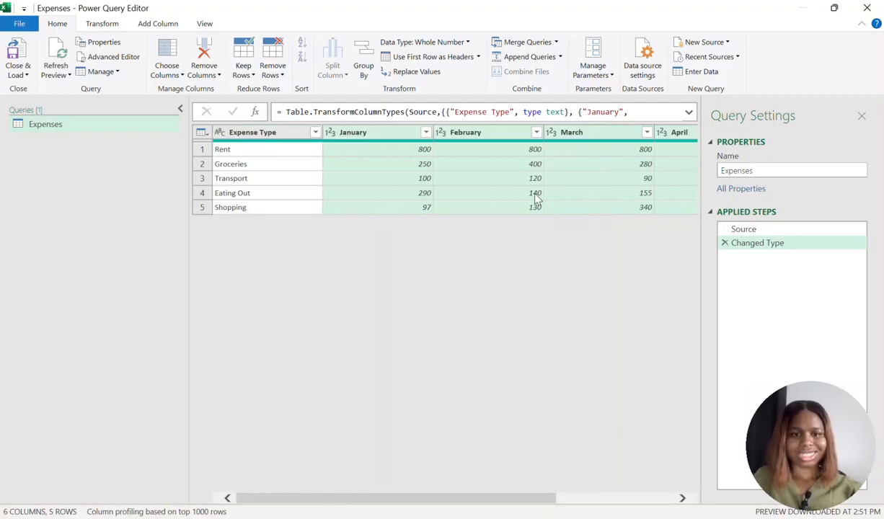
scroll(535, 200, "right", 4)
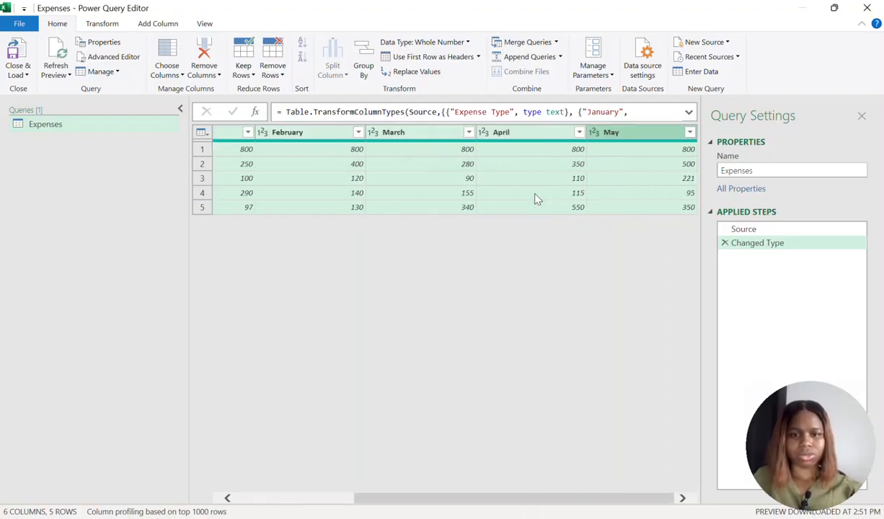
left_click(101, 24)
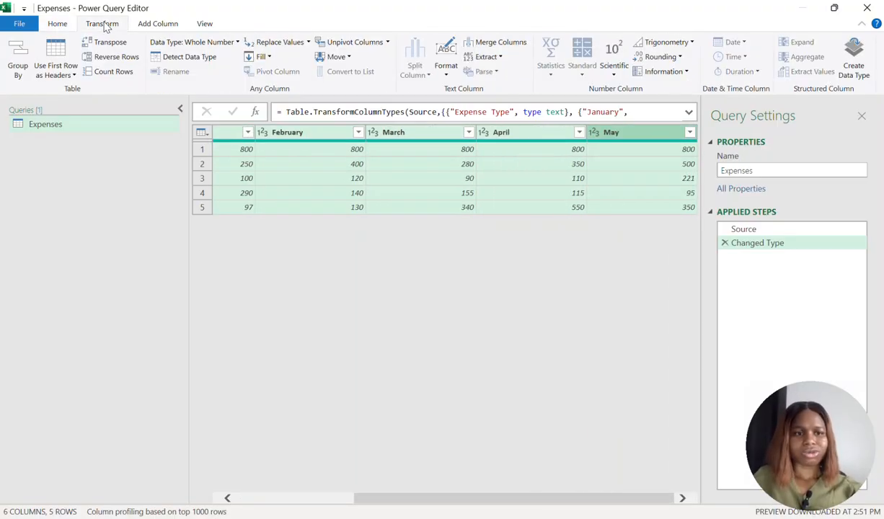
left_click(387, 43)
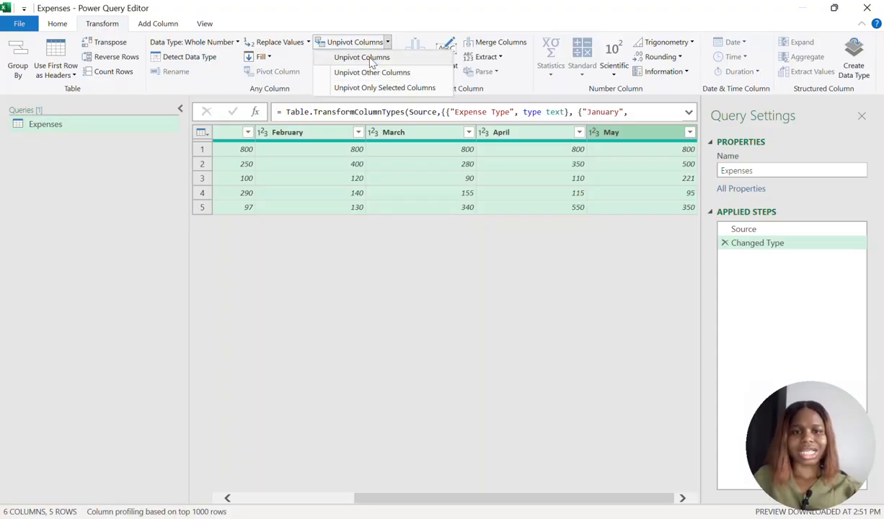
scroll(419, 209, "left", 3)
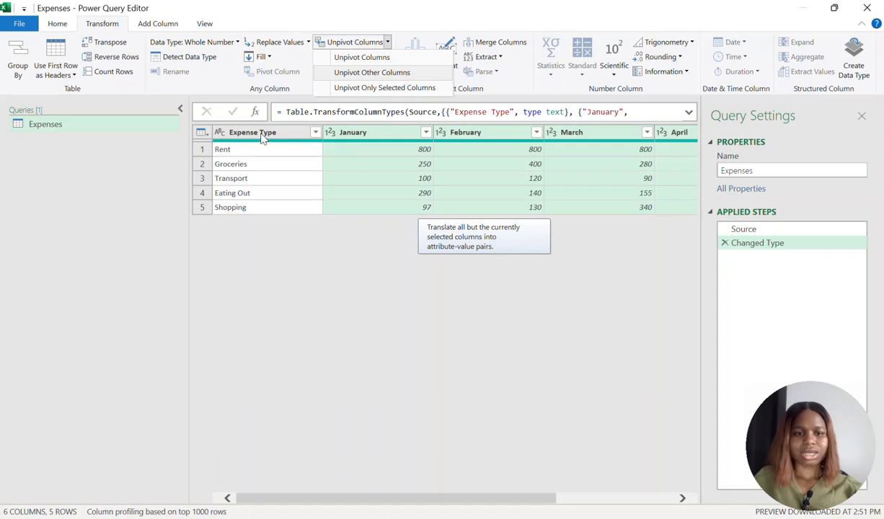
key("Escape")
left_click(306, 178)
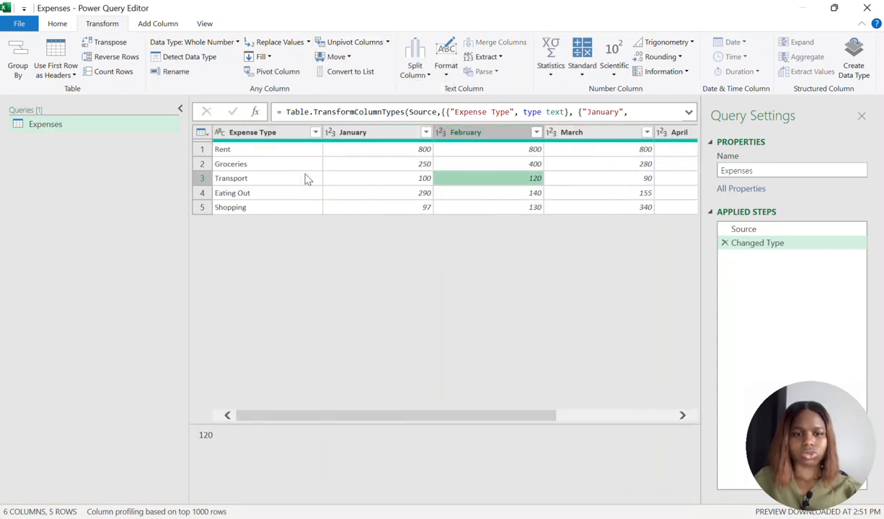
Unpivot all columns other than Expense Type in the Expenses query and review the resulting columns
left_click(256, 132)
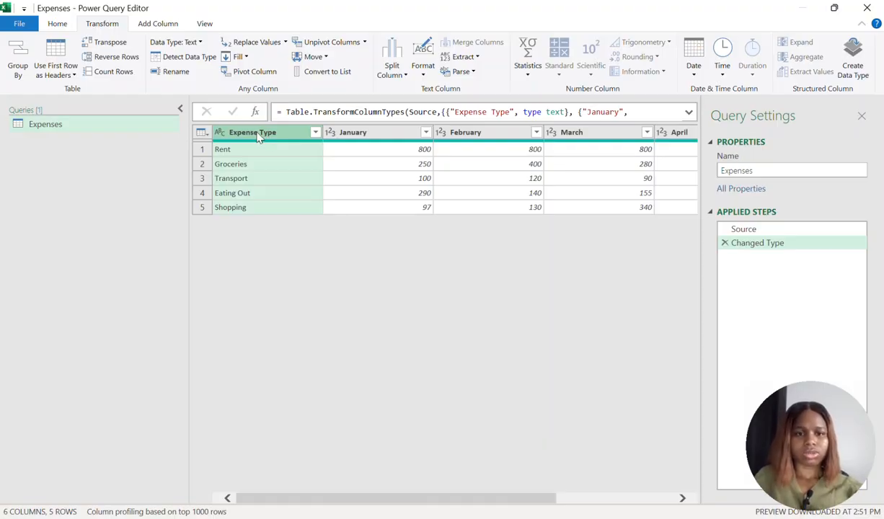
left_click(364, 43)
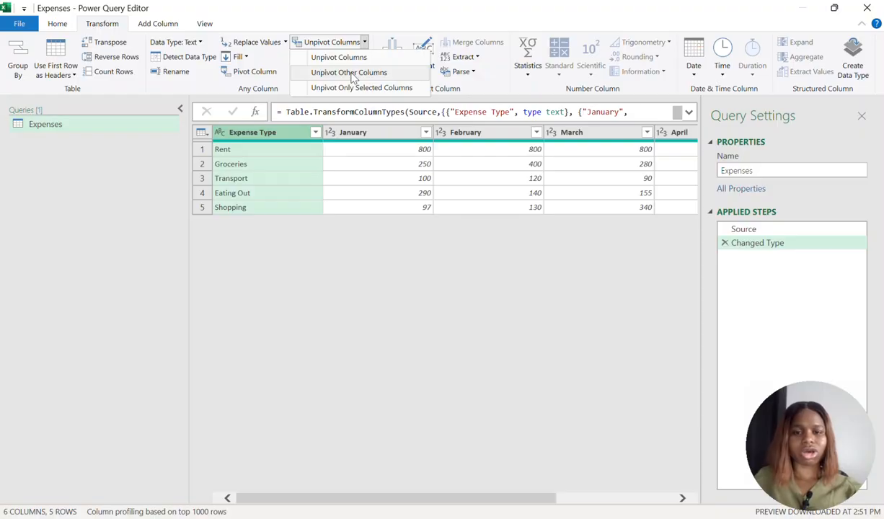
left_click(352, 75)
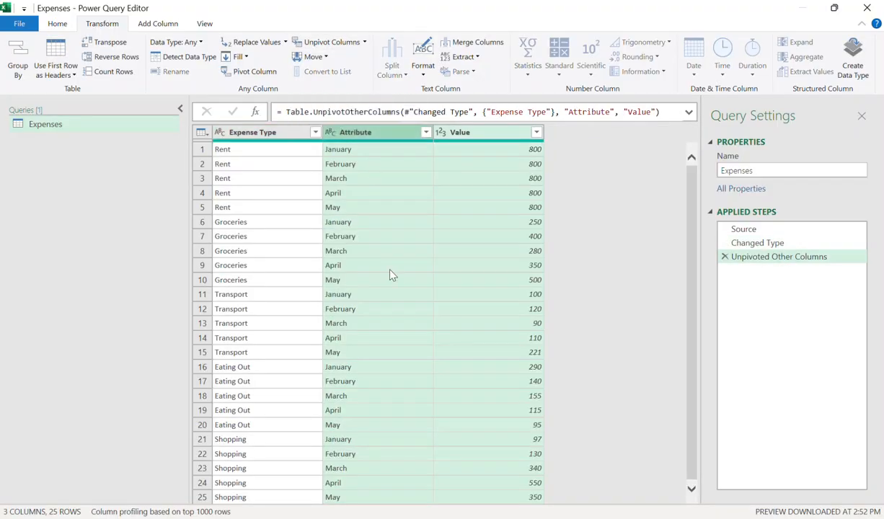
left_click(263, 134)
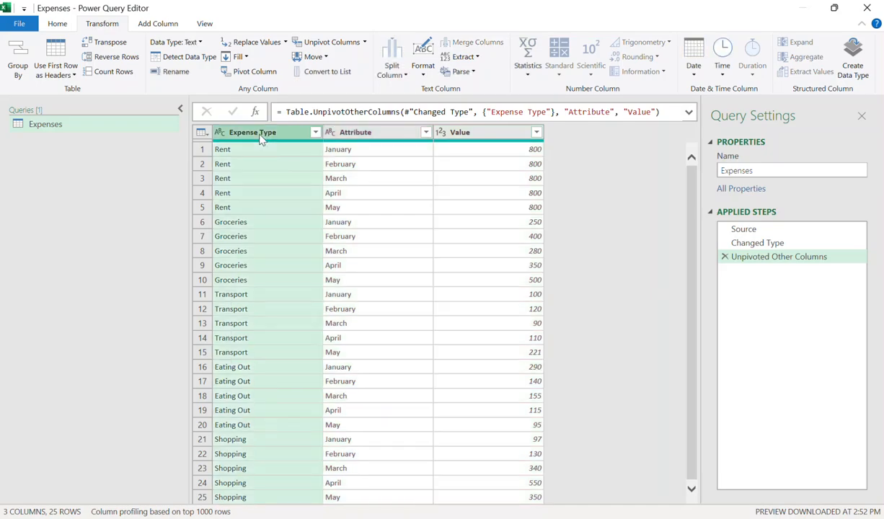
left_click(357, 133)
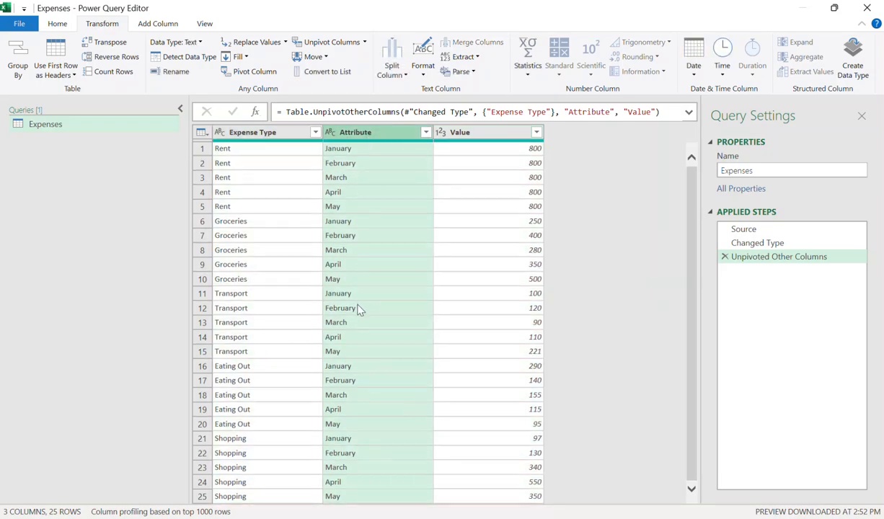
left_click(474, 133)
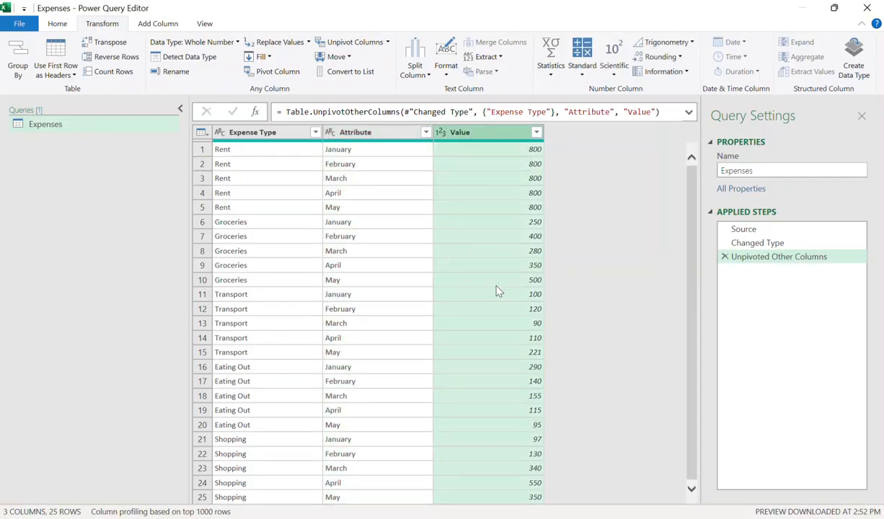
Rename the Attribute column to Expense Month and the Value column to Expense Amount
double_click(351, 131)
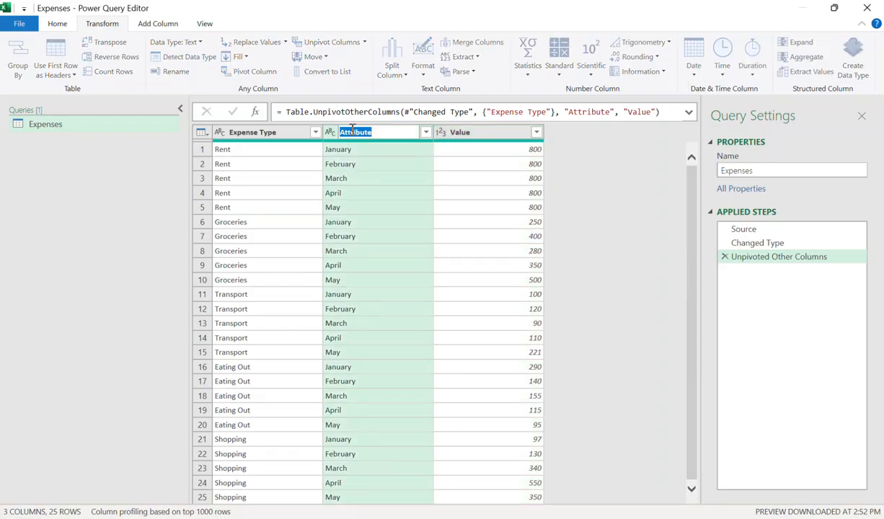
type("Expense Month")
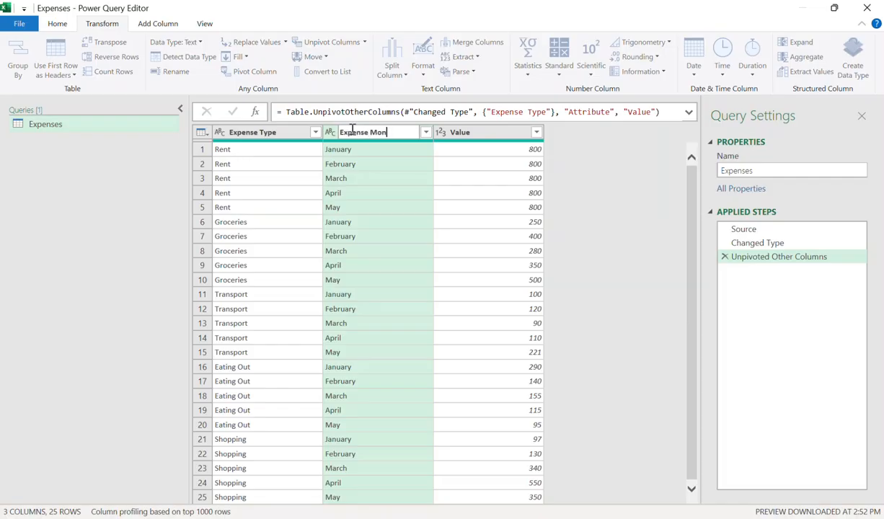
key("Return")
double_click(461, 132)
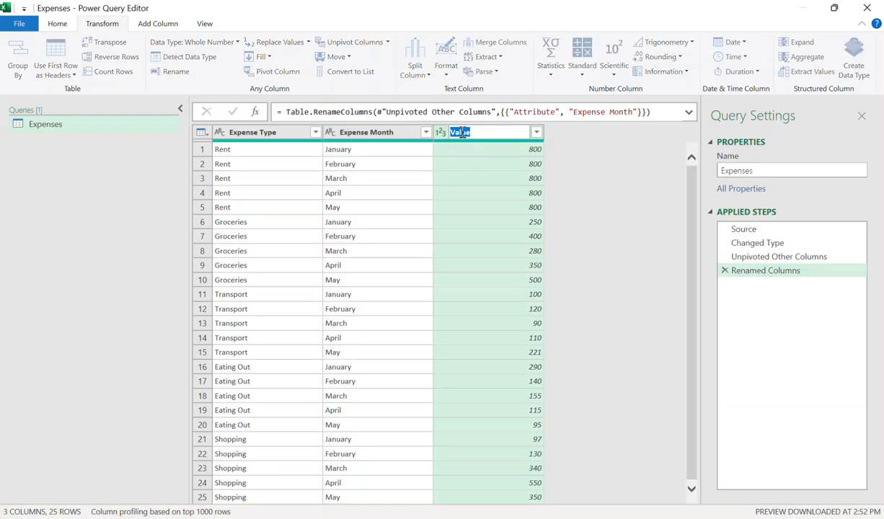
type("Expense Amount")
key("Return")
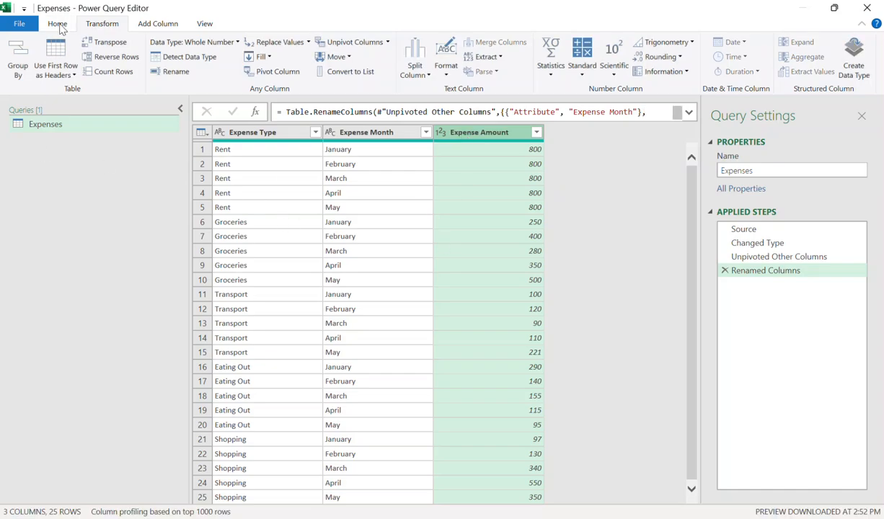
Close the query editor and load the Expenses query as a table on a new worksheet
left_click(57, 23)
left_click(22, 75)
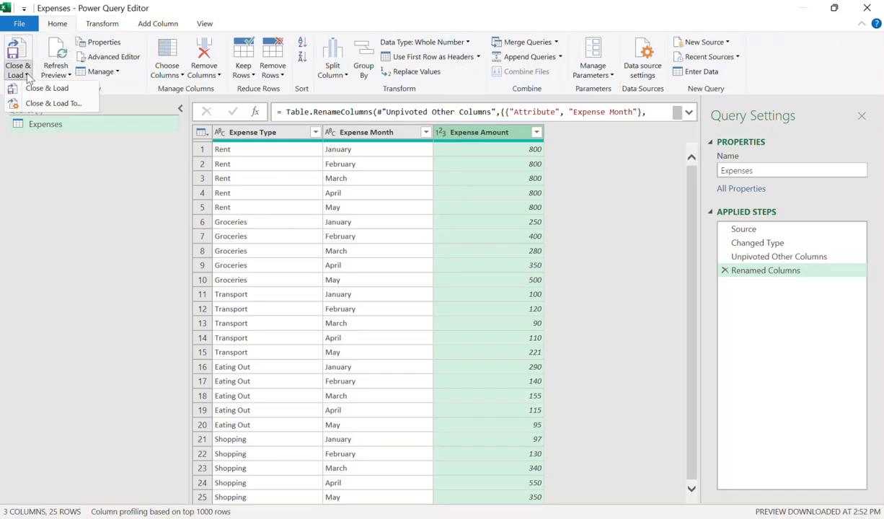
left_click(55, 103)
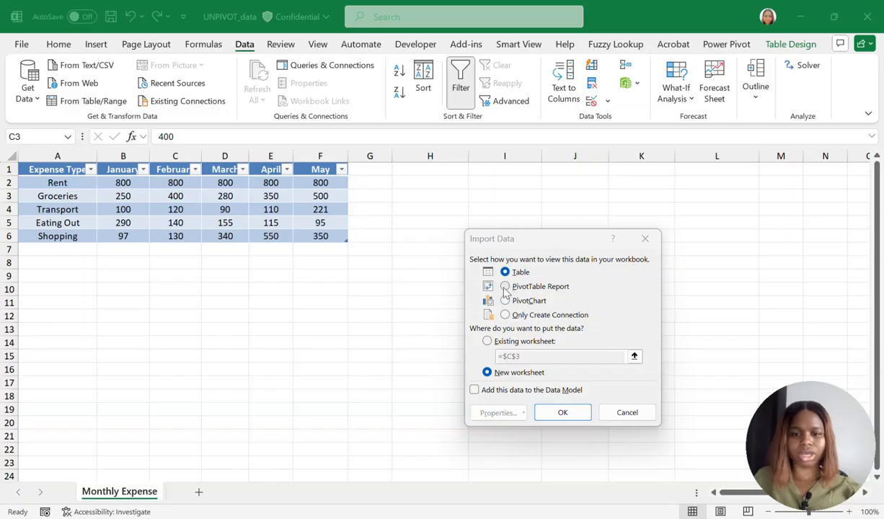
left_click(507, 288)
left_click(506, 301)
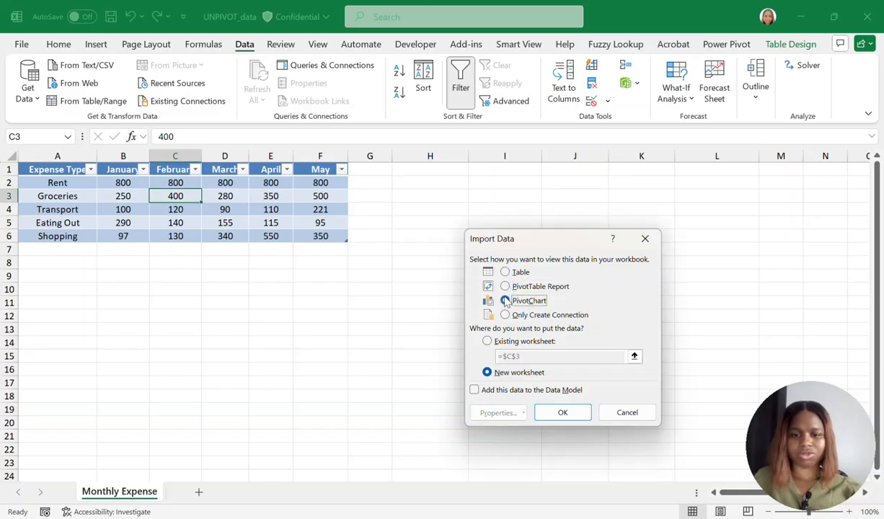
left_click(506, 316)
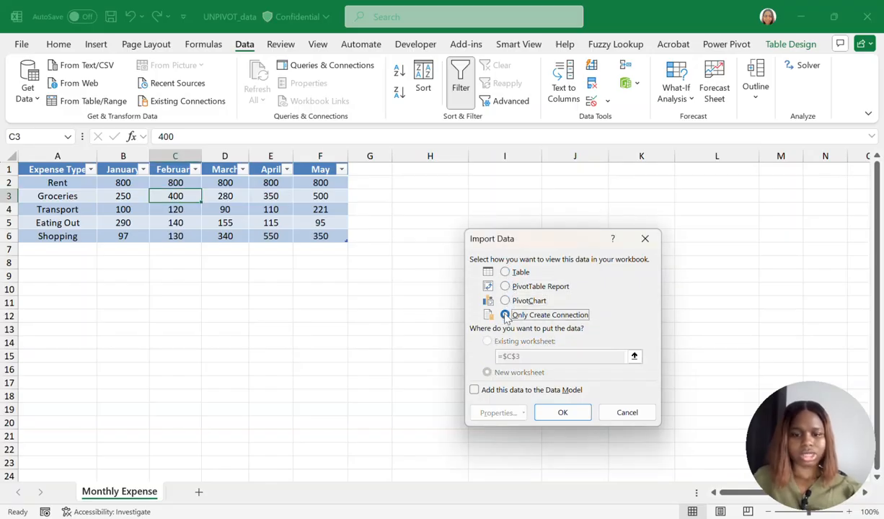
left_click(505, 273)
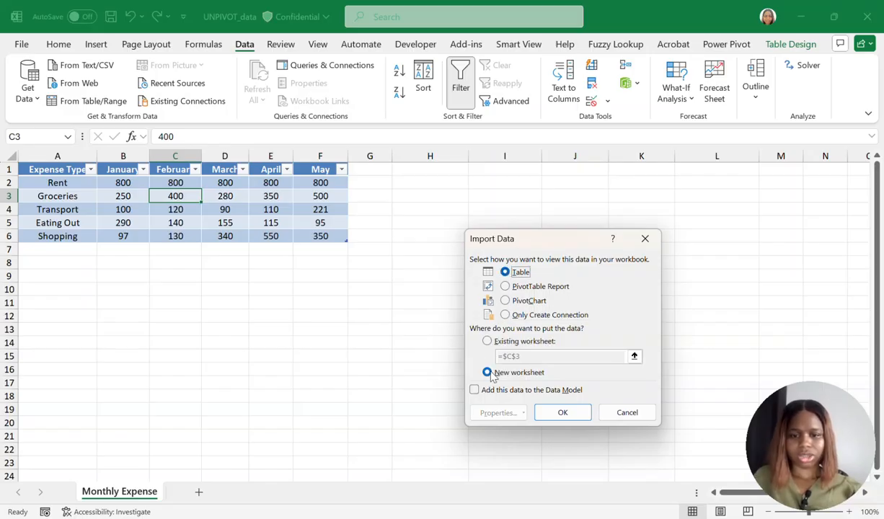
left_click(563, 414)
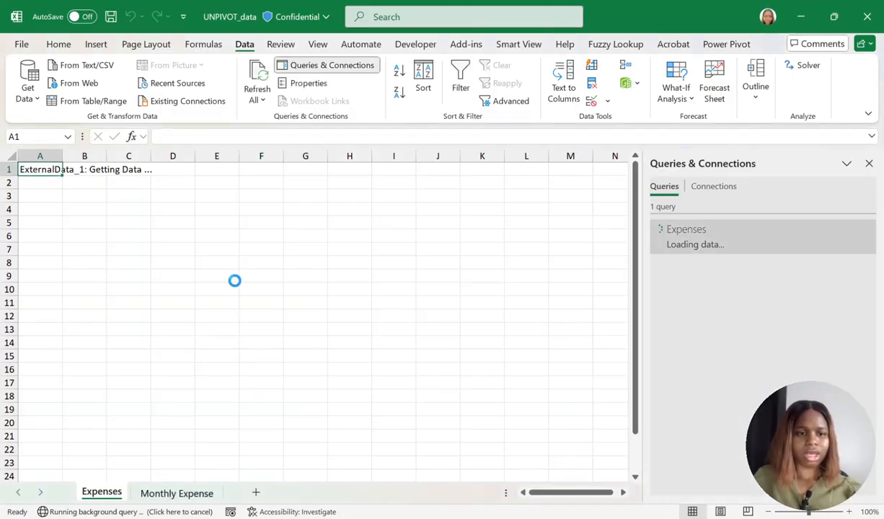
scroll(115, 361, "down", 3)
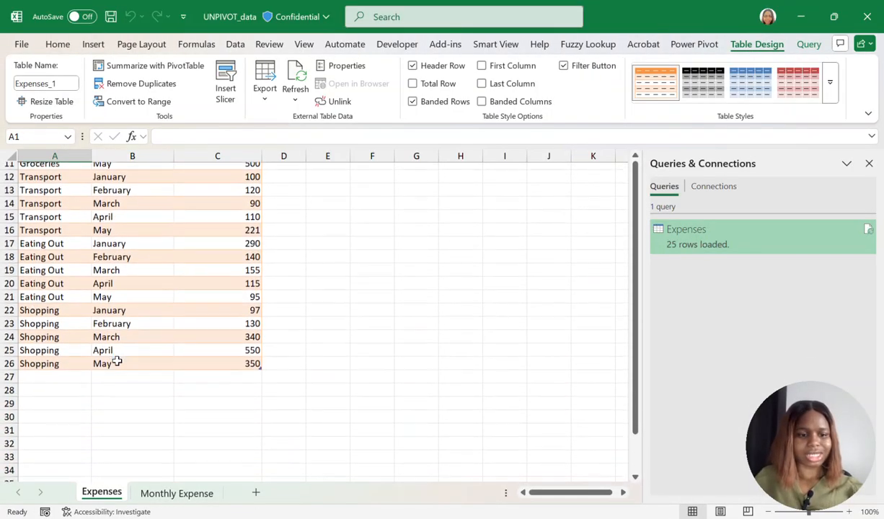
scroll(115, 360, "up", 4)
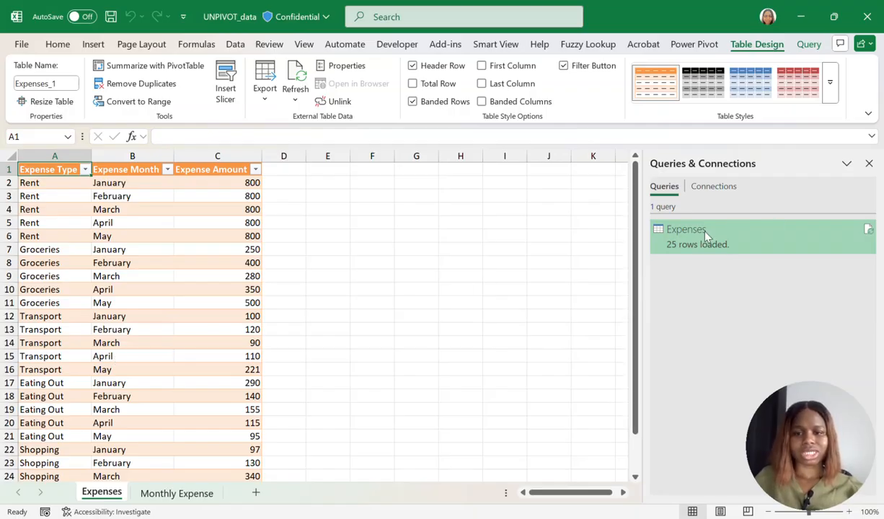
Change the Expenses query's load destination to a PivotChart at cell A1 of the existing worksheet, accepting deletion of the loaded table
mouse_move(688, 233)
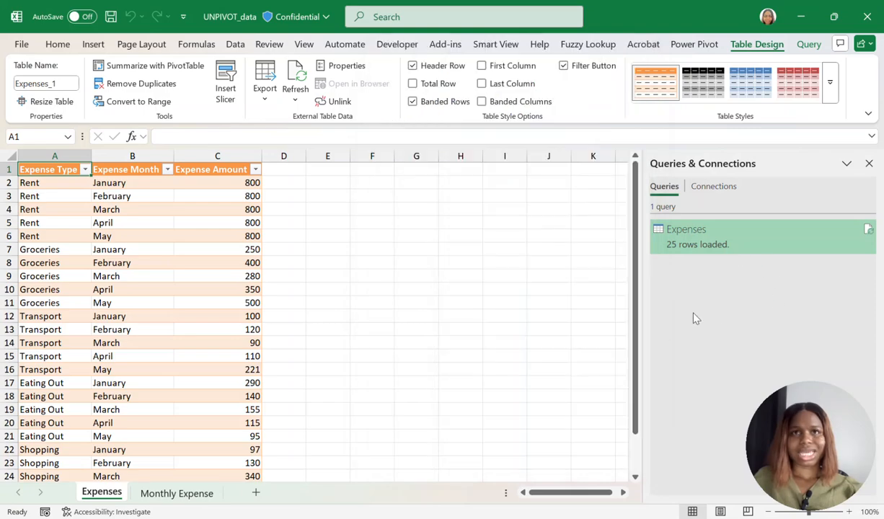
mouse_move(709, 246)
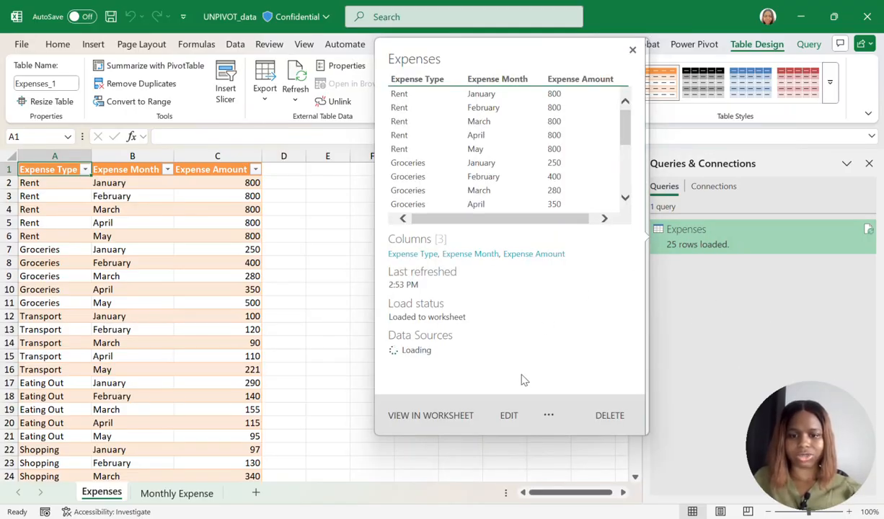
left_click(549, 417)
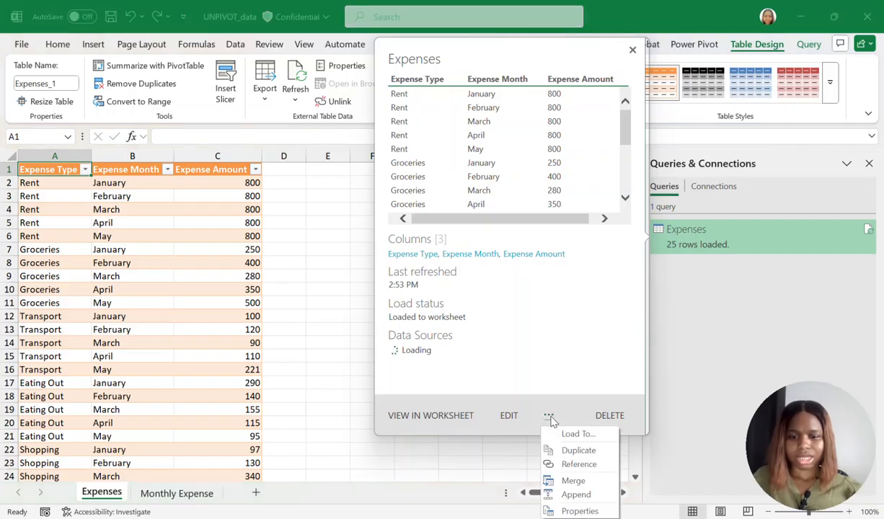
left_click(577, 436)
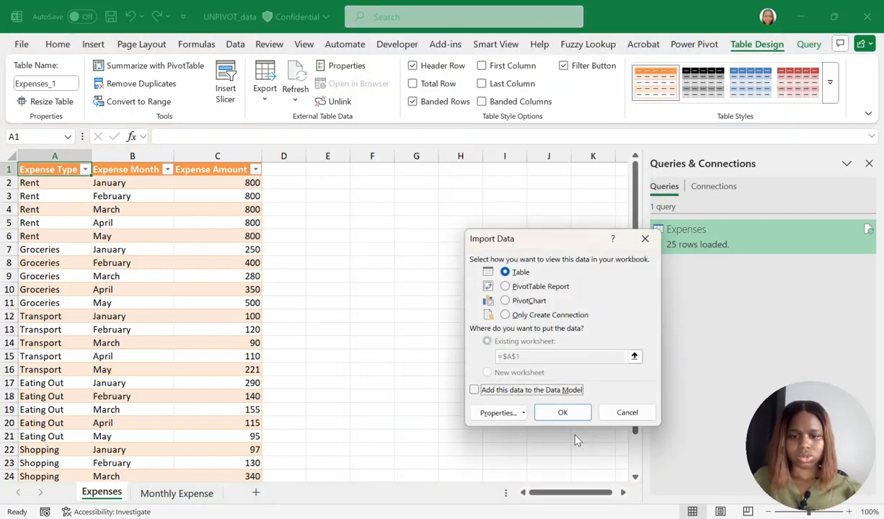
left_click(506, 301)
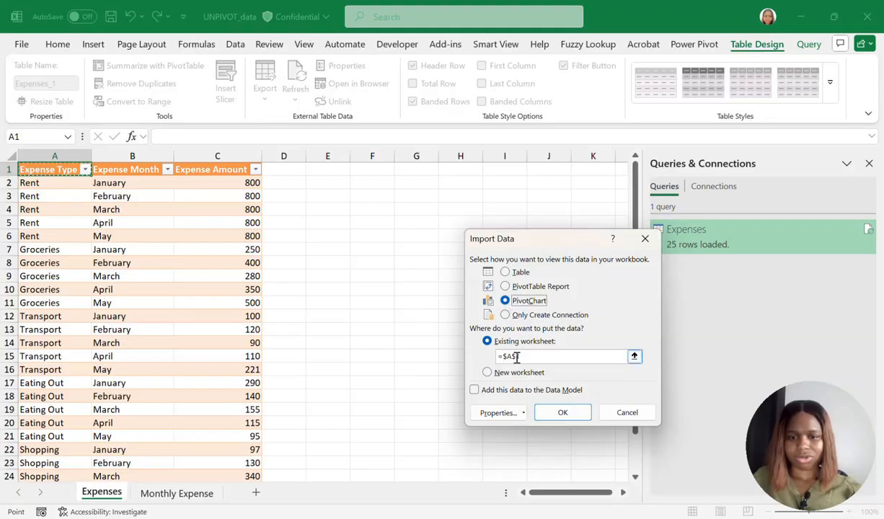
left_click(563, 412)
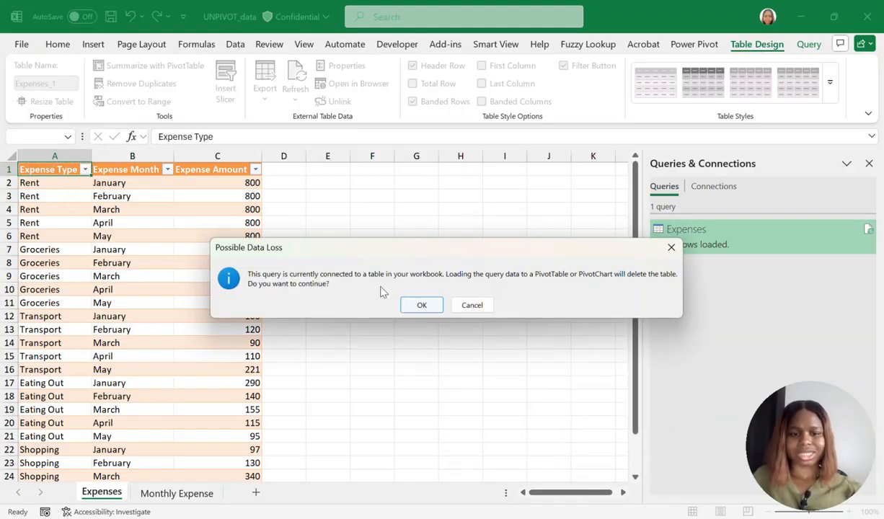
left_click(420, 306)
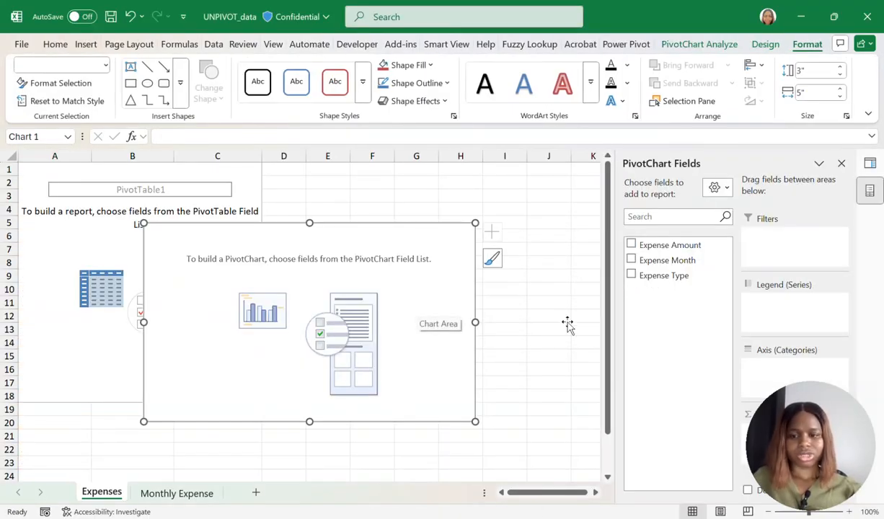
Build the PivotChart with Expense Amount as values, Expense Month as axis categories and Expense Type as legend series
left_click_drag(810, 412, 63, 398)
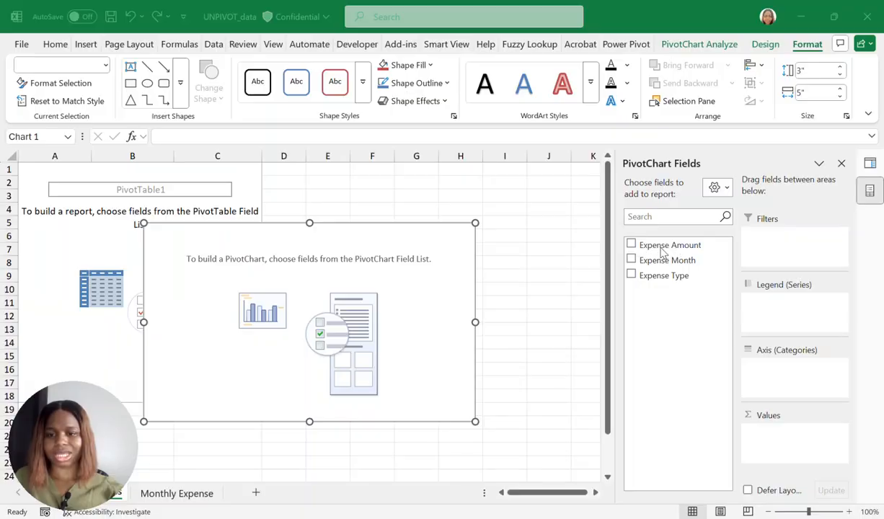
mouse_move(653, 245)
left_mouse_down()
mouse_move(764, 395)
mouse_move(784, 448)
left_mouse_up()
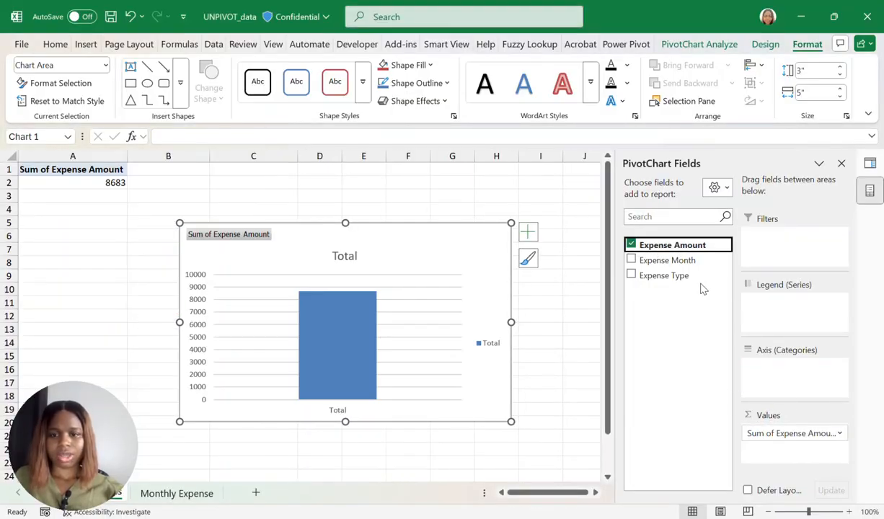
left_click_drag(642, 260, 788, 386)
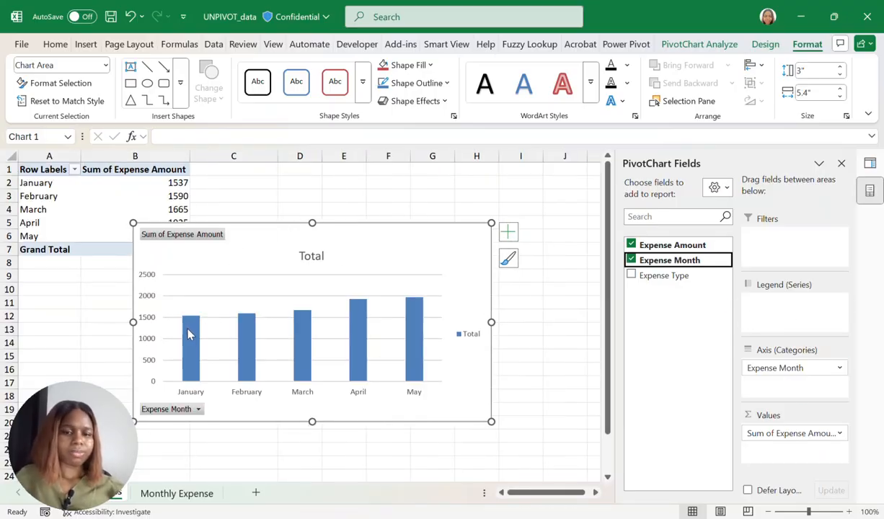
mouse_move(189, 334)
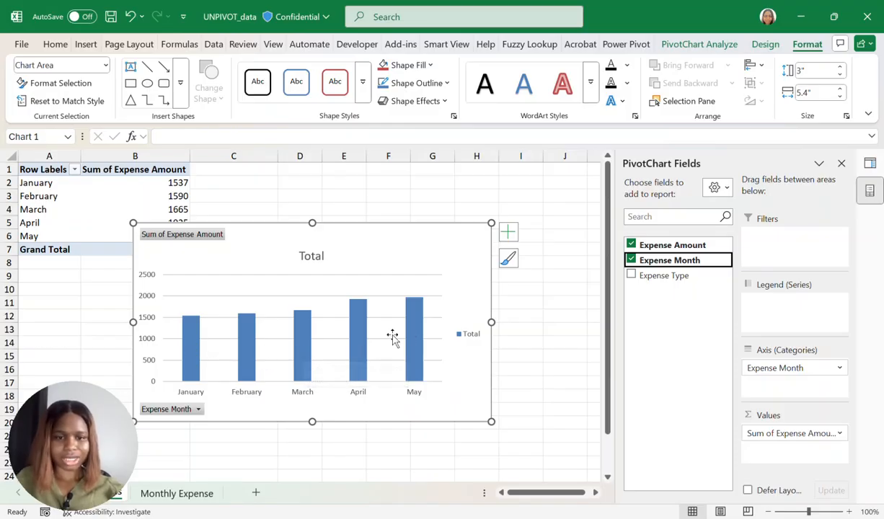
mouse_move(422, 327)
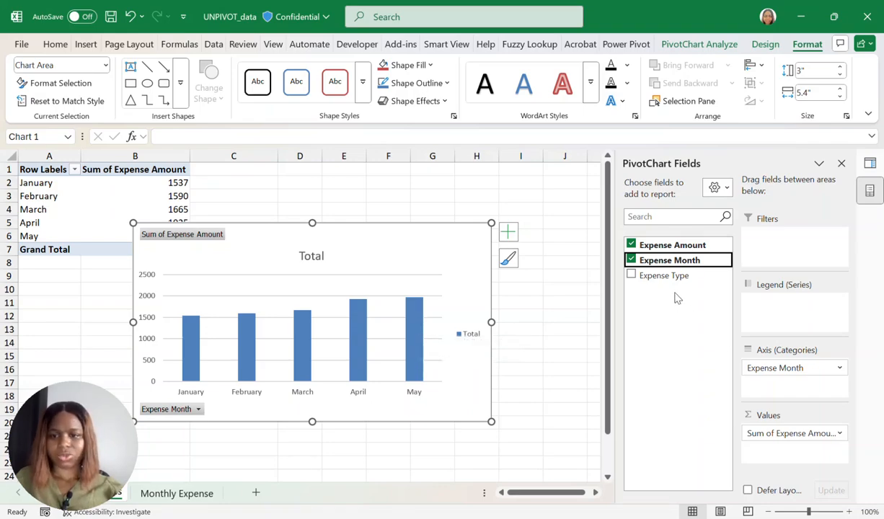
left_click_drag(665, 276, 792, 310)
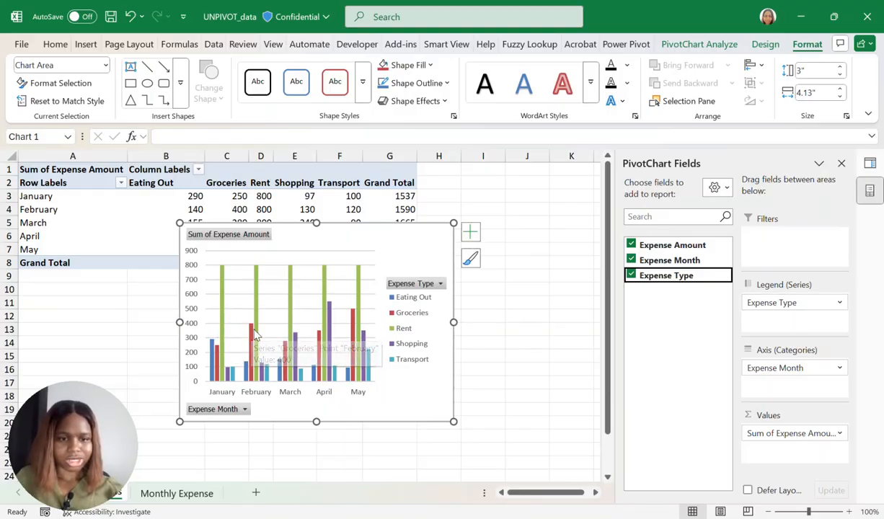
Apply the chart style with vertical data labels to the PivotChart and recolour its series with the monochromatic teal palette
left_click(471, 260)
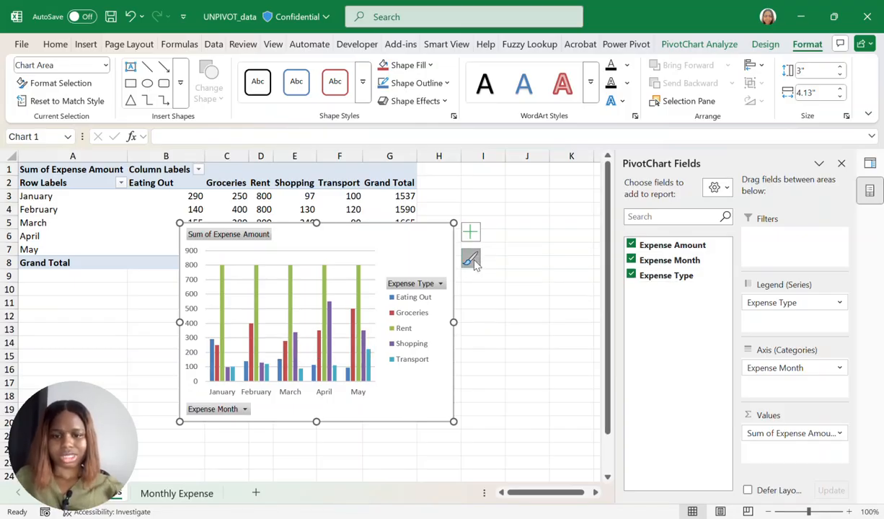
left_click(531, 418)
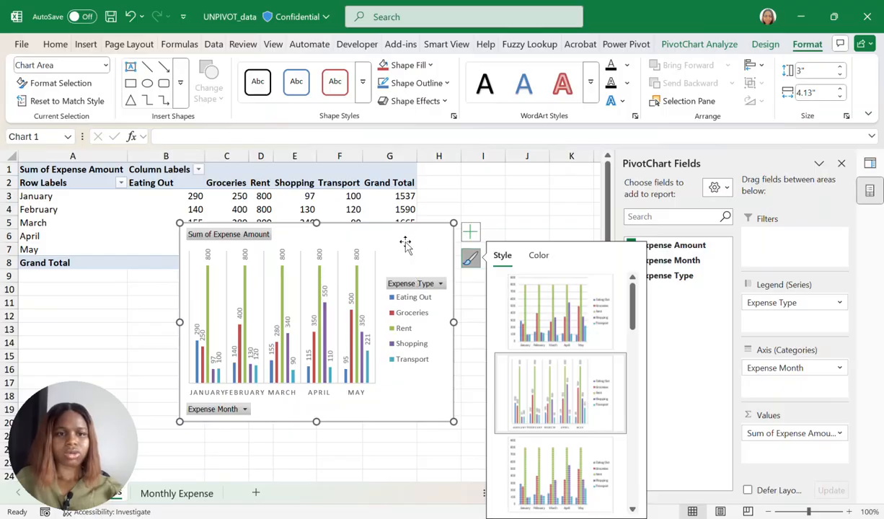
left_click(764, 45)
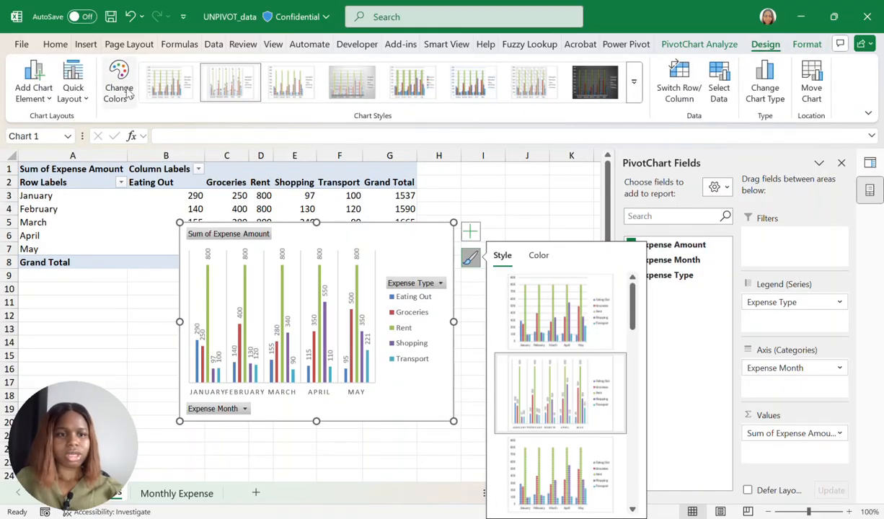
left_click(127, 92)
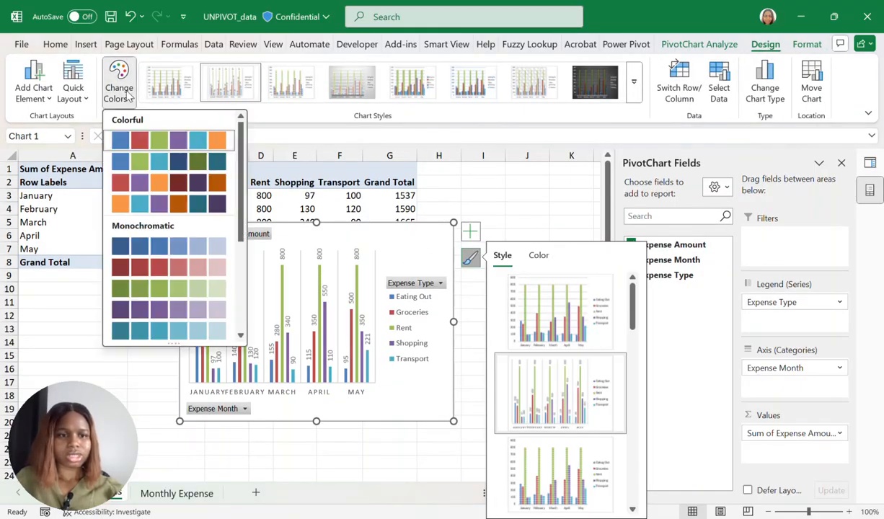
left_click(148, 332)
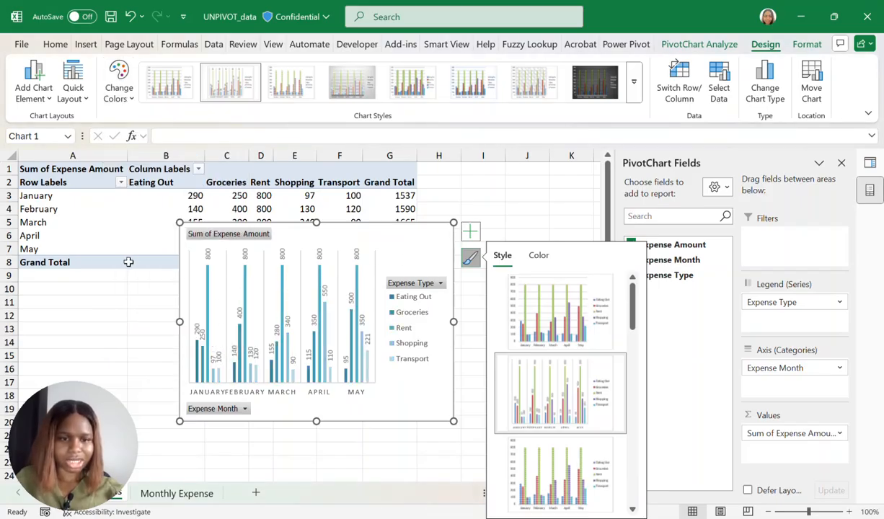
Exclude Rent from the PivotChart's Expense Type filter and inspect the tallest remaining columns for April and May
mouse_move(208, 273)
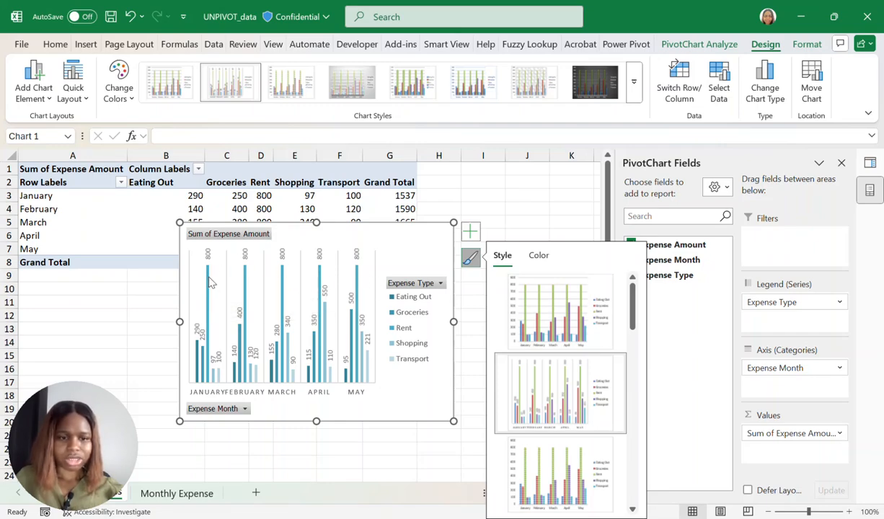
left_click(441, 282)
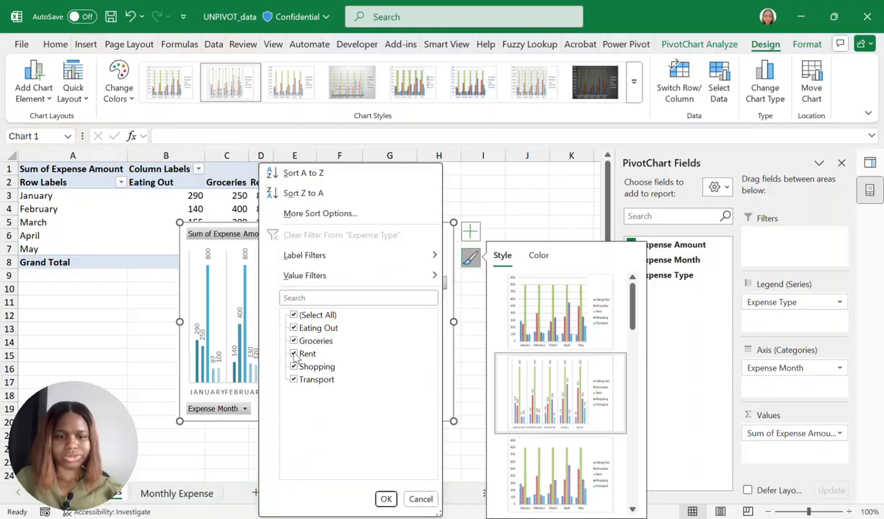
left_click(293, 353)
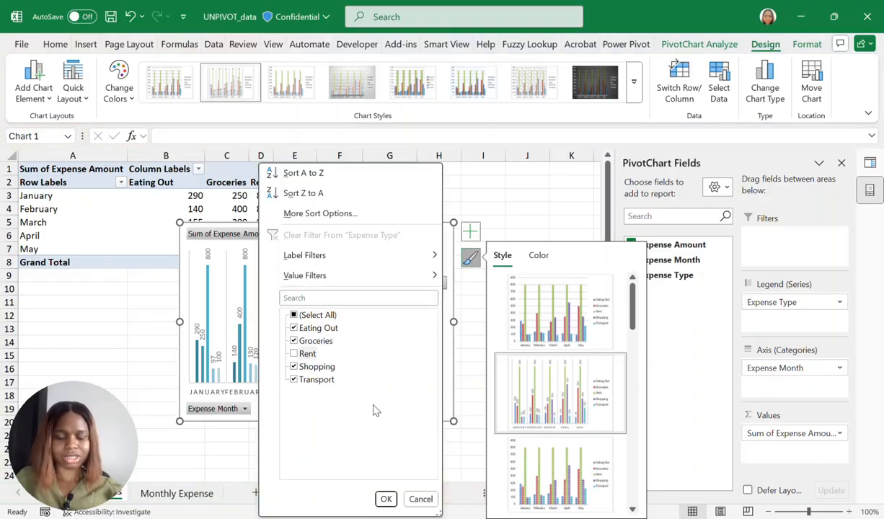
left_click(386, 499)
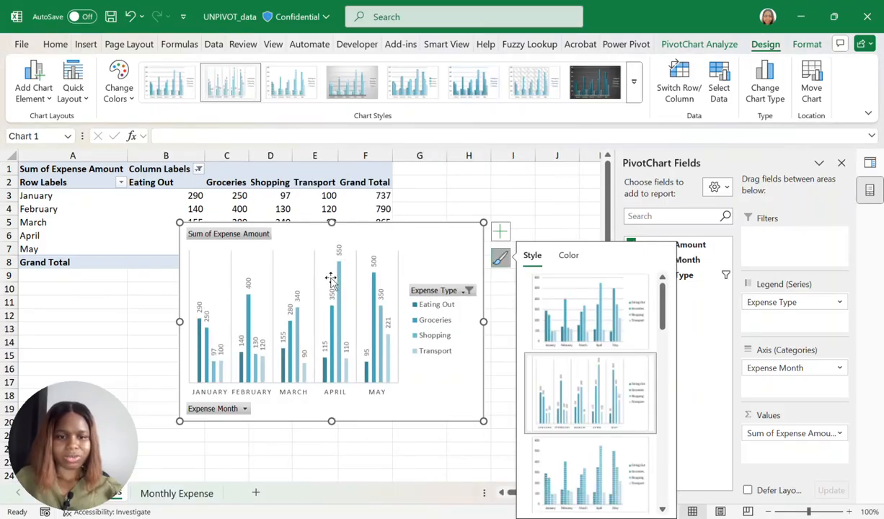
mouse_move(340, 277)
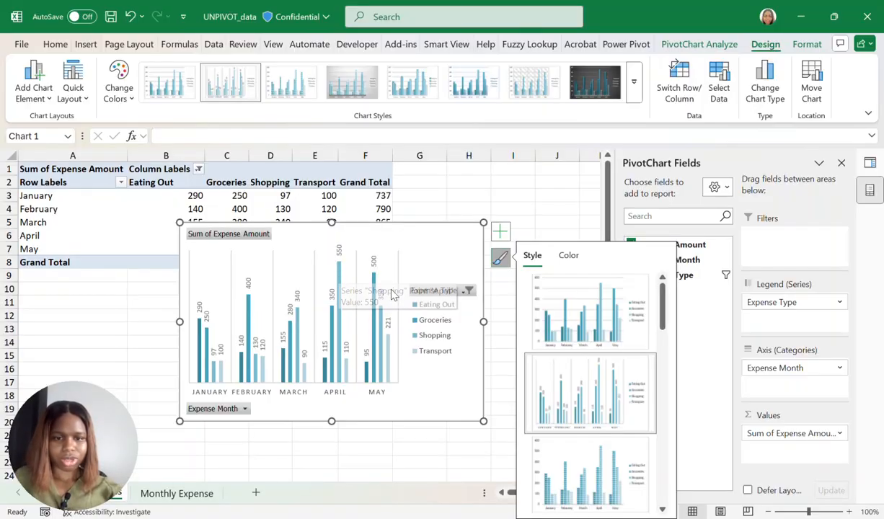
mouse_move(373, 286)
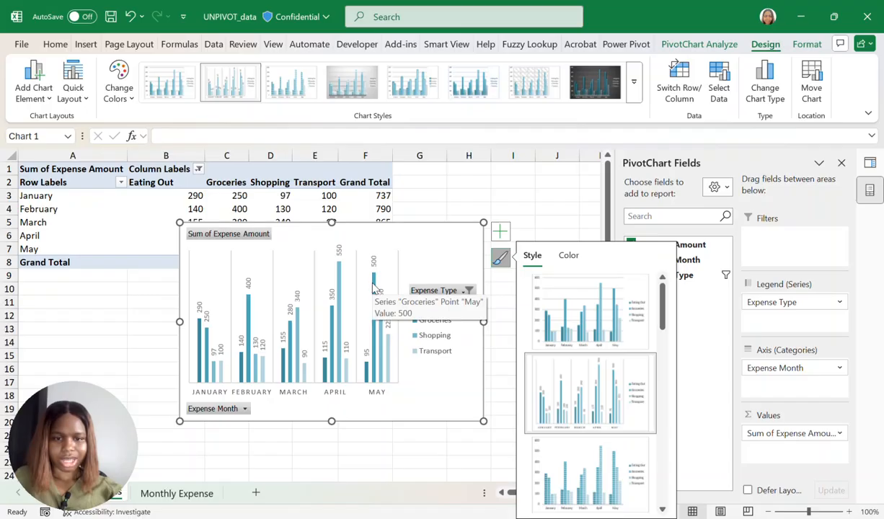
left_click(375, 286)
mouse_move(373, 286)
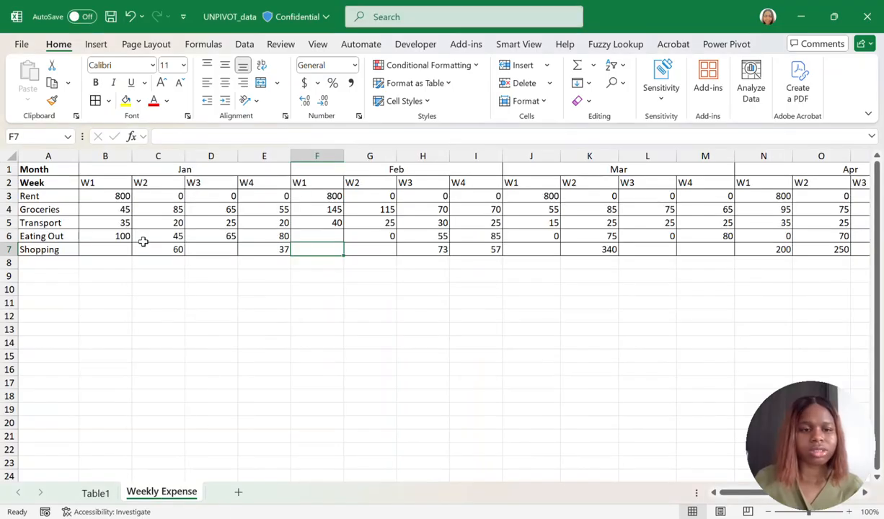
Examine the weekly expense data on the Weekly Expense sheet and compare it with the flattened table on the Table1 sheet
left_click_drag(91, 168, 726, 249)
scroll(724, 247, "left", 3)
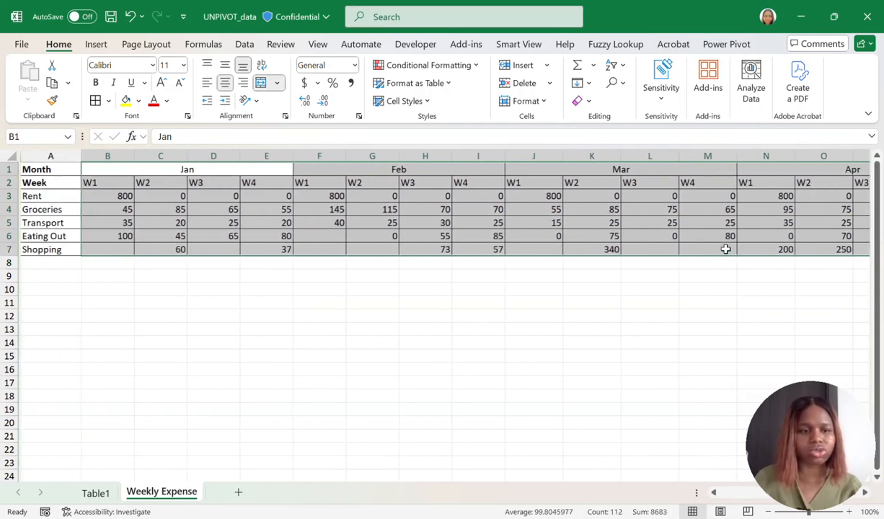
left_click(245, 204)
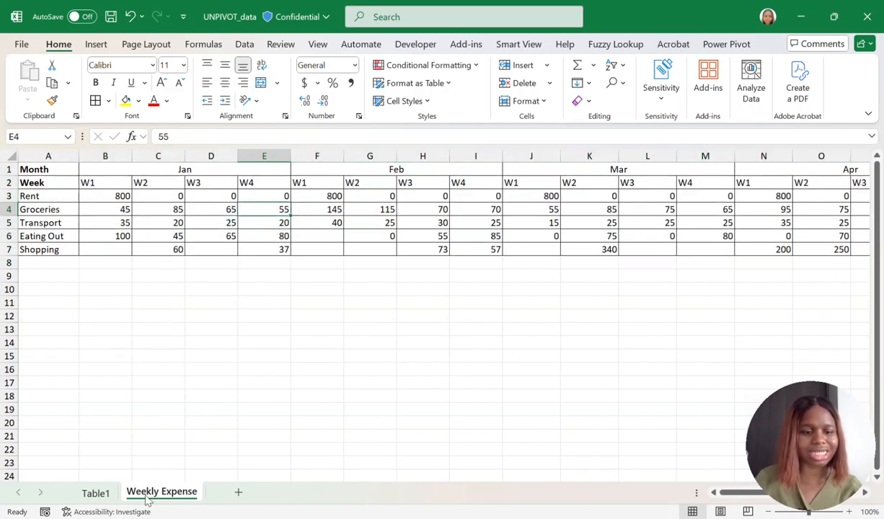
left_click(95, 492)
left_click(83, 183)
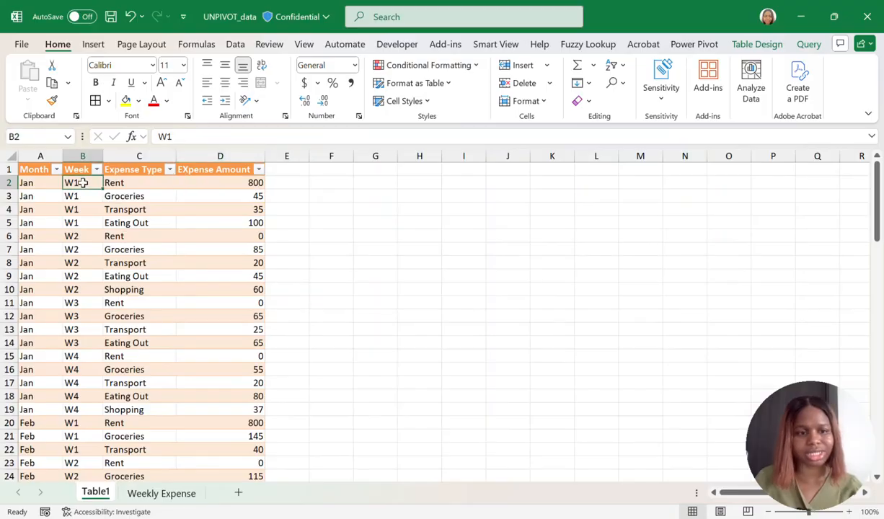
On the Weekly Expense sheet, examine the Month and Week header rows, the expense types in A3:A7 and January's amounts
left_click(148, 495)
left_click_drag(43, 168, 270, 180)
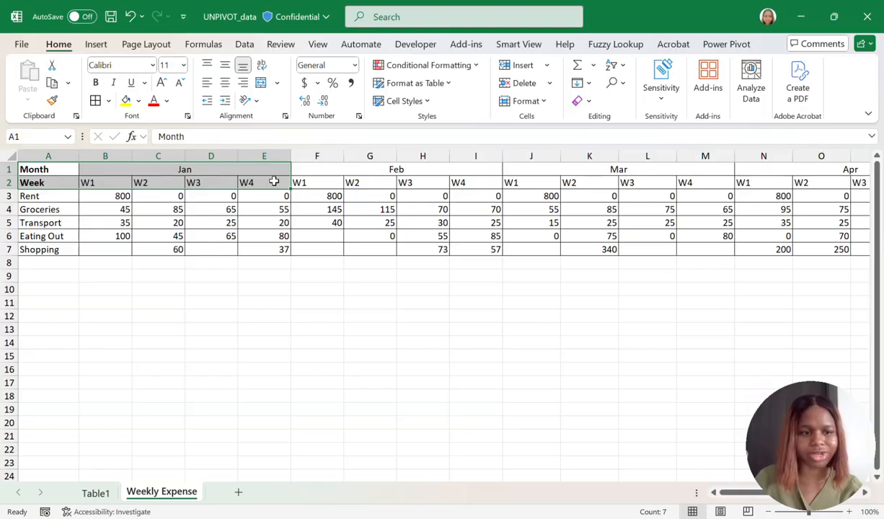
left_click(10, 170)
left_click(8, 181)
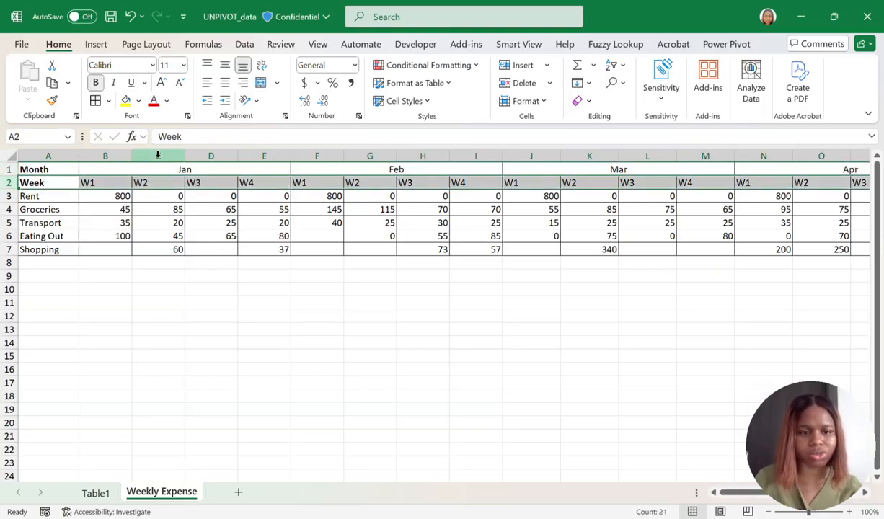
left_click_drag(45, 199, 55, 251)
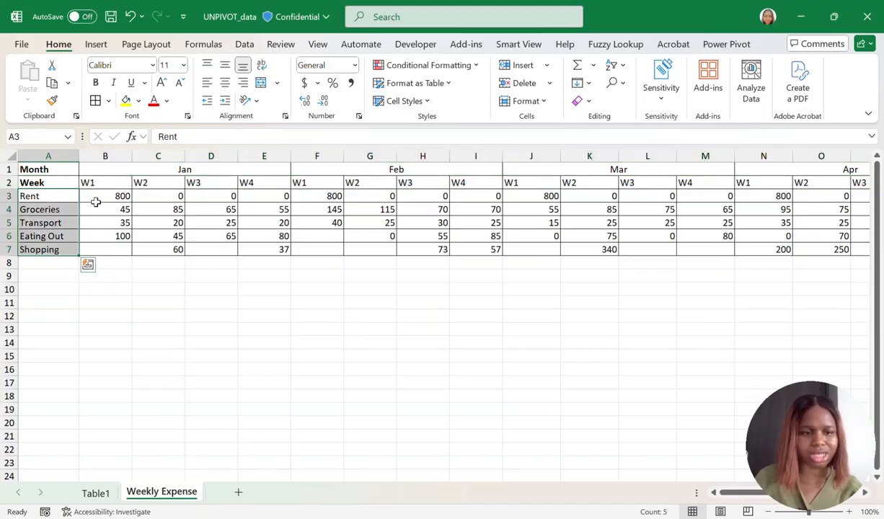
left_click_drag(94, 199, 262, 241)
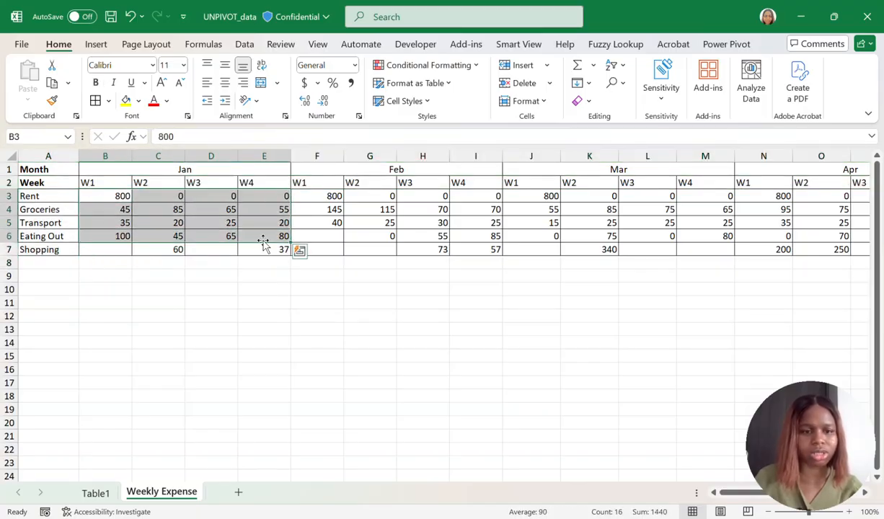
Review the Weekly Expense sheet's month blocks from Jan to May, each split into weeks W1 to W4
left_click_drag(244, 170, 249, 249)
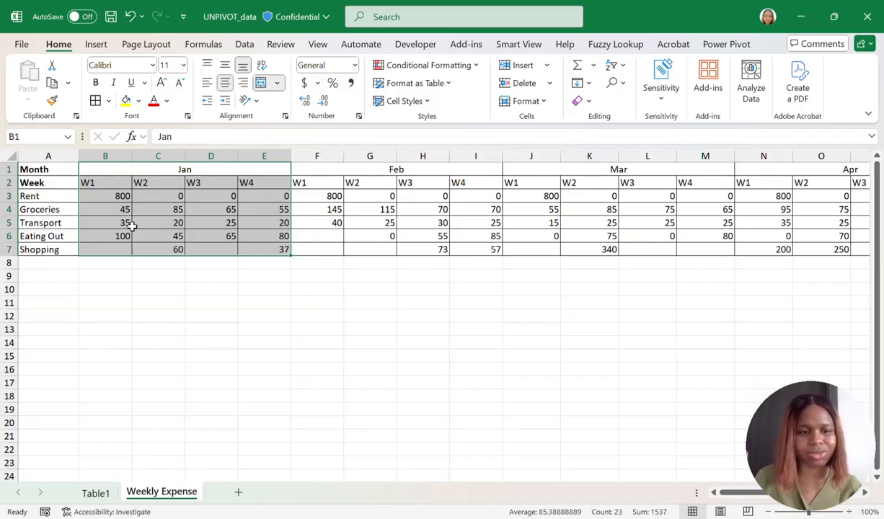
left_click(179, 222)
left_click_drag(411, 169, 410, 248)
left_click_drag(618, 170, 633, 248)
scroll(783, 197, "right", 4)
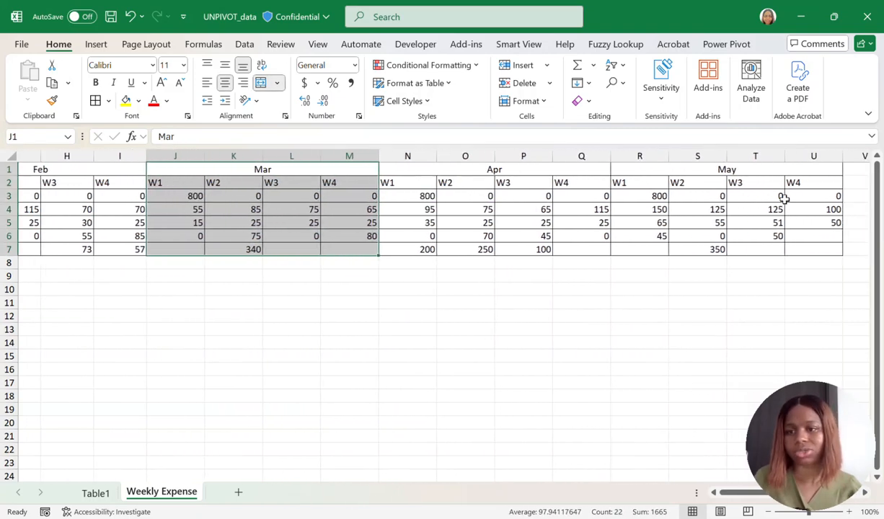
scroll(784, 198, "left", 3)
scroll(785, 199, "left", 1)
left_click(155, 264)
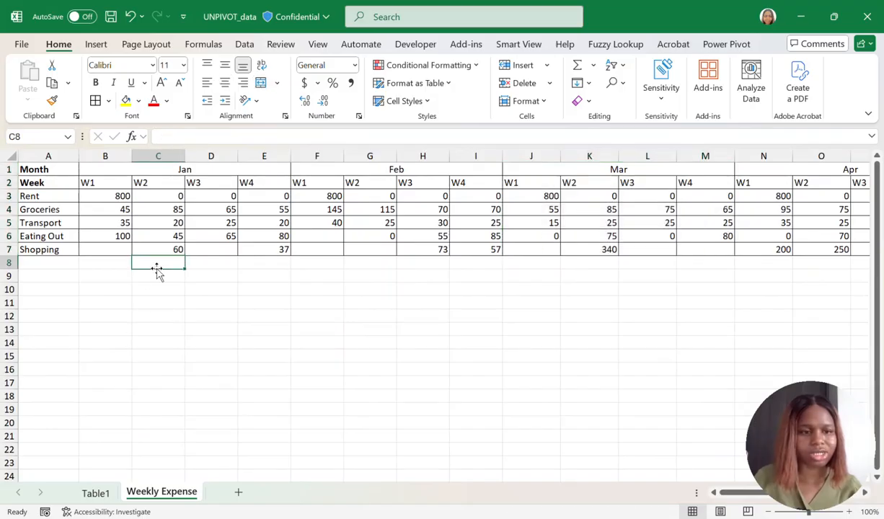
Examine the Month, Week, Expense Type and Expense Amount column headers of the target table on the Table1 sheet
left_click(105, 498)
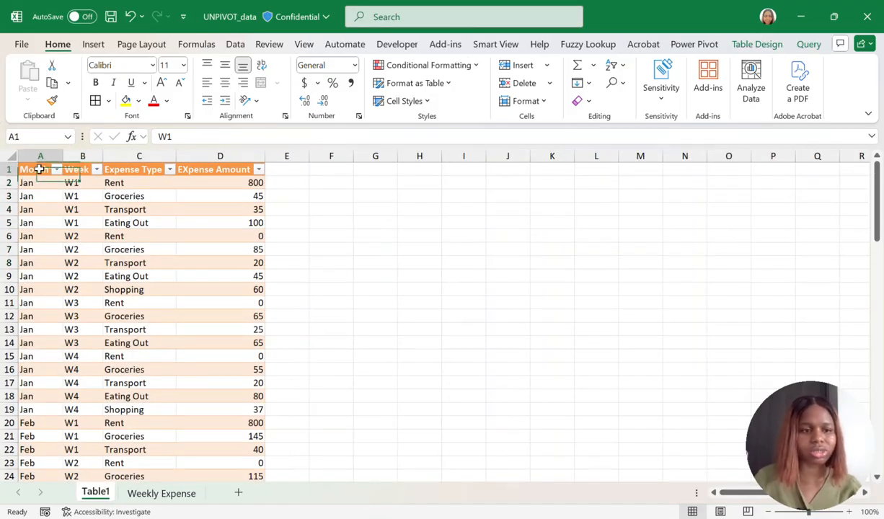
left_click(36, 171)
left_click(75, 170)
left_click(147, 170)
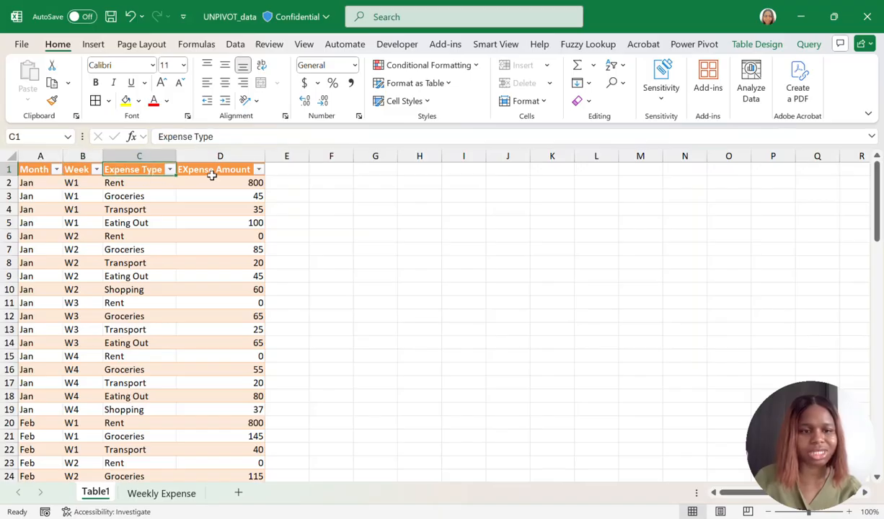
left_click(218, 172)
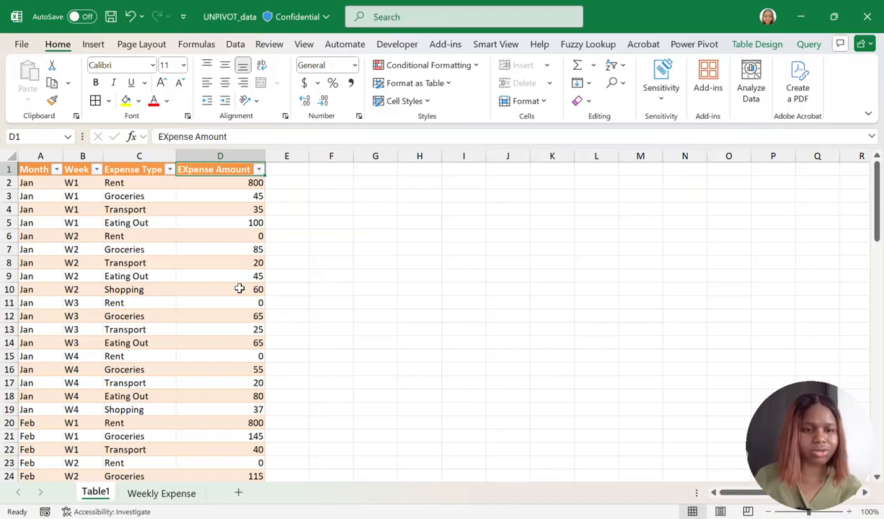
left_click(134, 169)
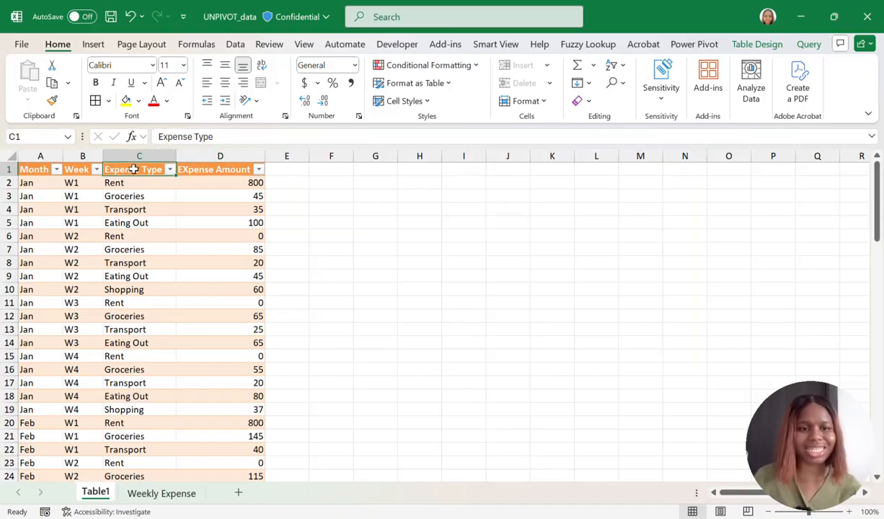